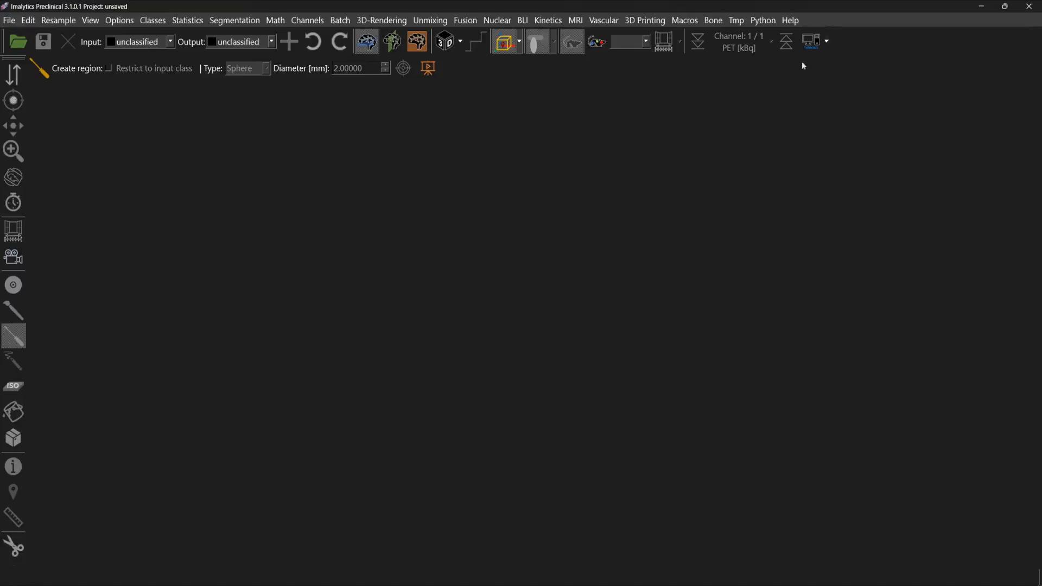
# Step: Load the Derenzo phantom example data set from the PET/SPECT phantom examples, discarding the current project settings
pyautogui.click(812, 41)
pyautogui.moveTo(836, 120)
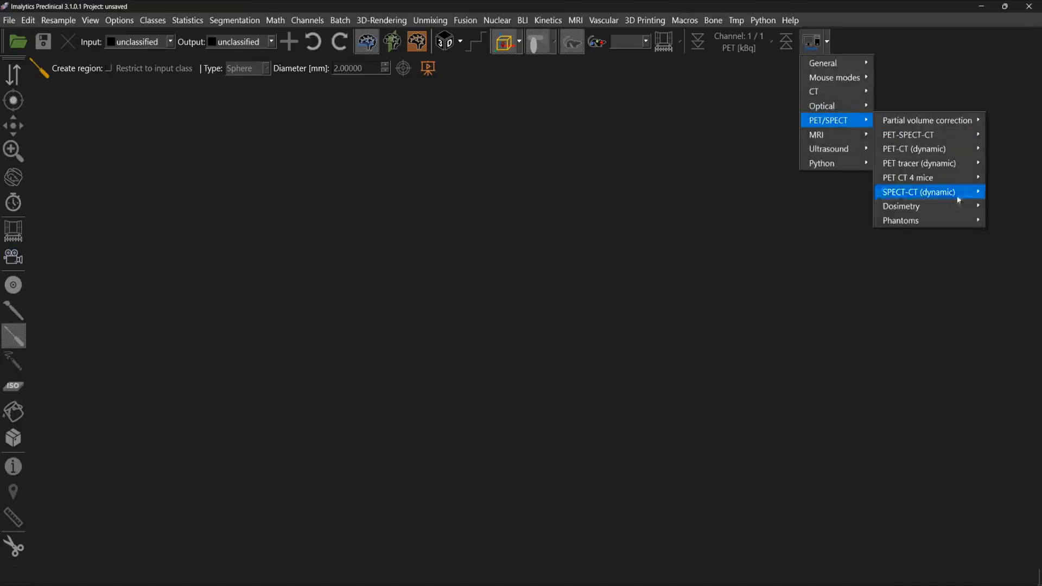
pyautogui.moveTo(952, 220)
pyautogui.moveTo(832, 236)
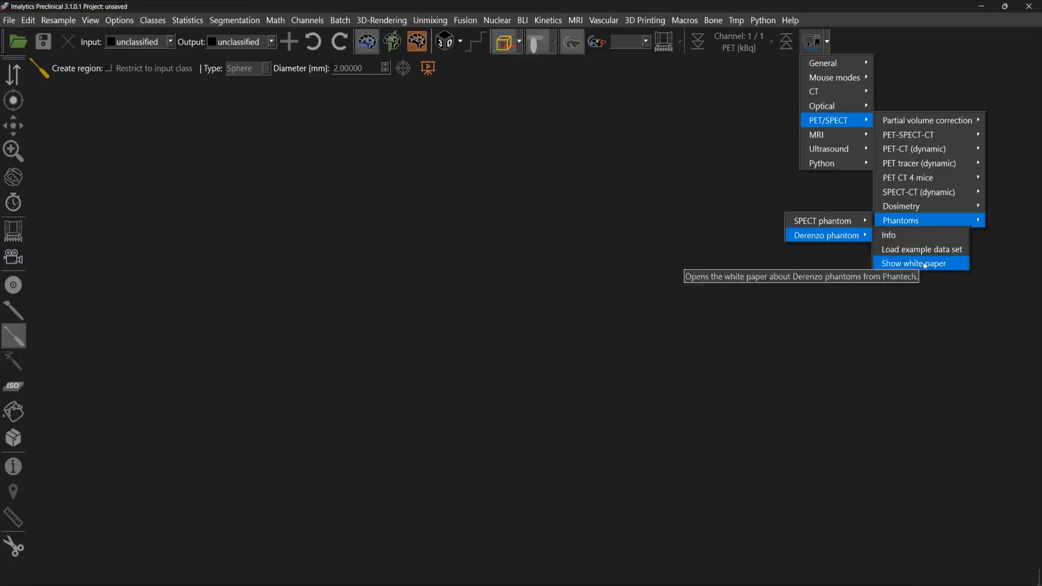
pyautogui.click(935, 251)
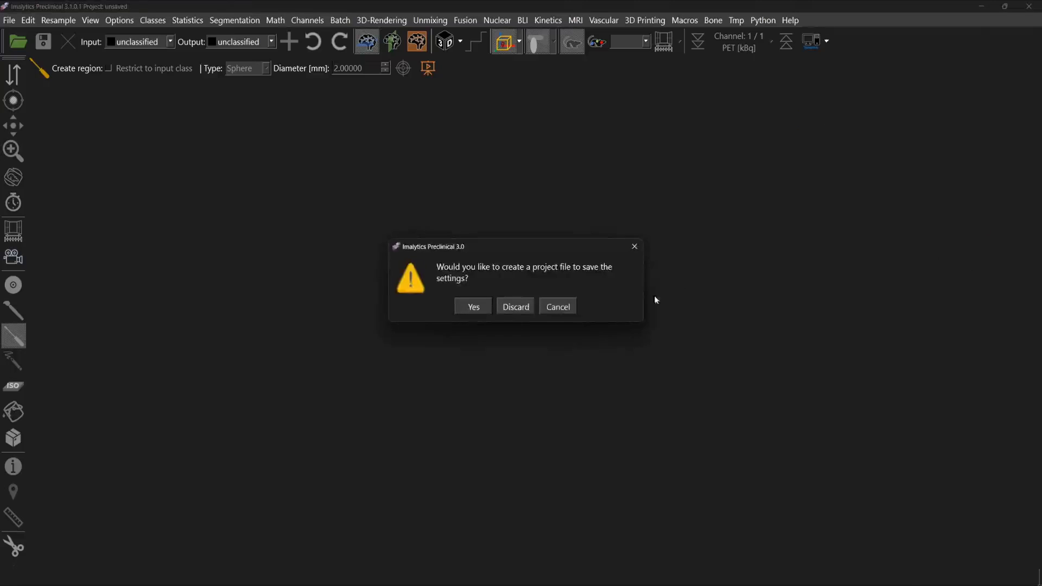
pyautogui.click(523, 307)
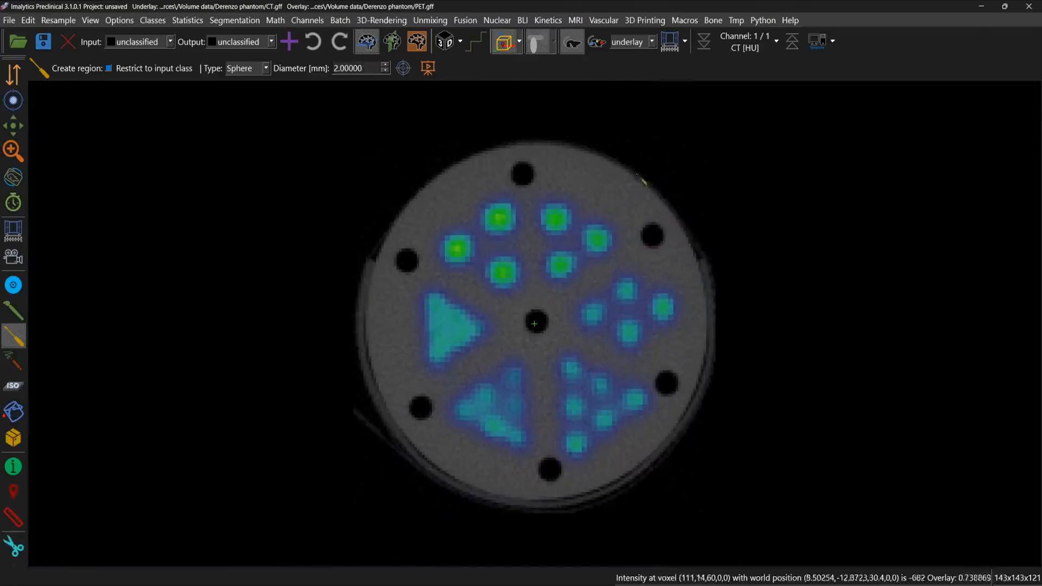
# Step: Turn on interpolation so the CT and PET slices are displayed smoothly
pyautogui.click(754, 52)
pyautogui.click(761, 50)
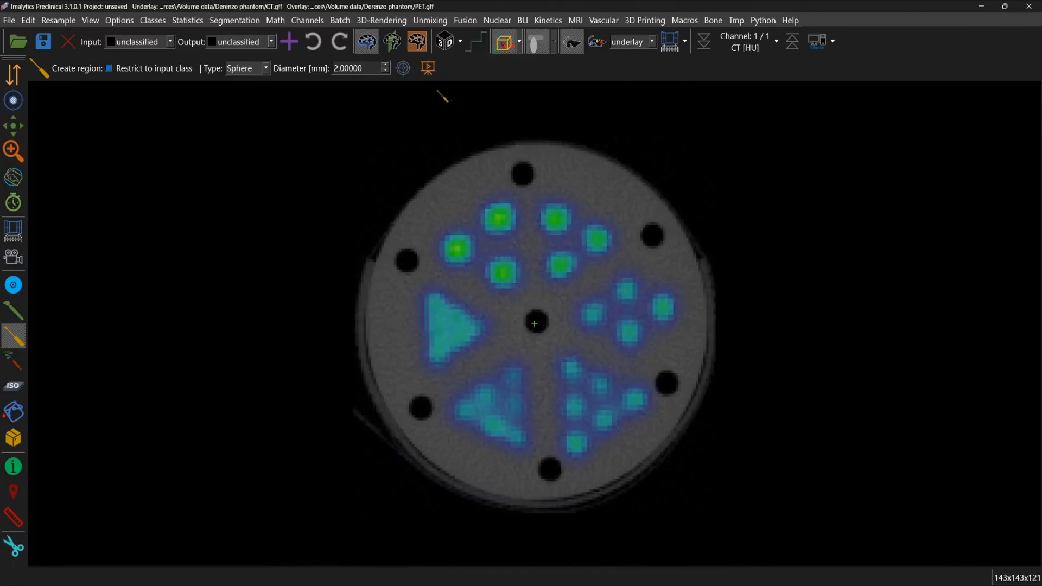
pyautogui.click(477, 44)
pyautogui.moveTo(536, 323); pyautogui.dragTo(534, 323, button='middle')
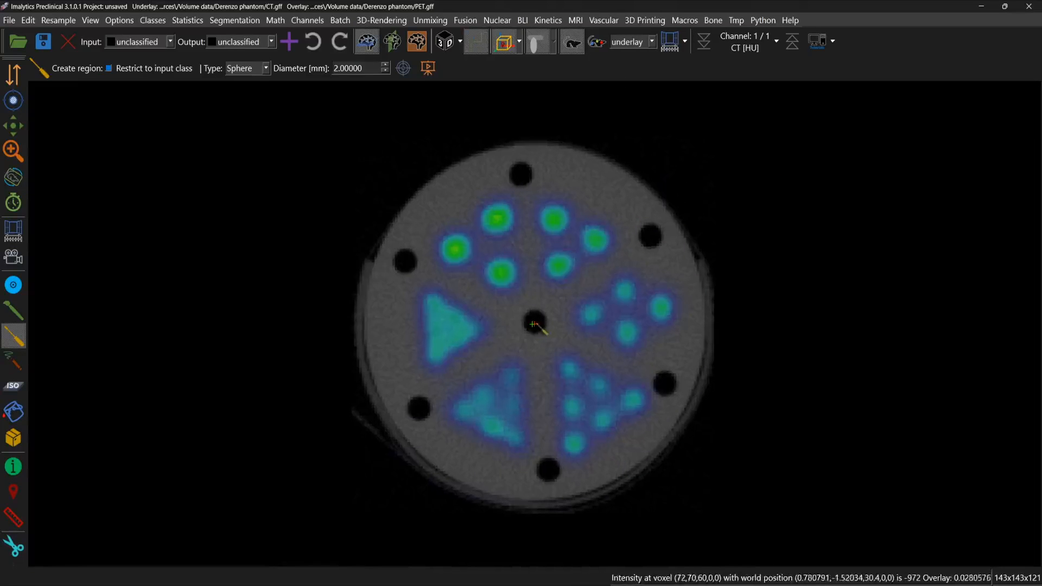
pyautogui.keyDown('ctrl'); pyautogui.scroll(-1, 584, 328); pyautogui.keyUp('ctrl')
pyautogui.keyDown('ctrl'); pyautogui.scroll(1, 584, 328); pyautogui.keyUp('ctrl')
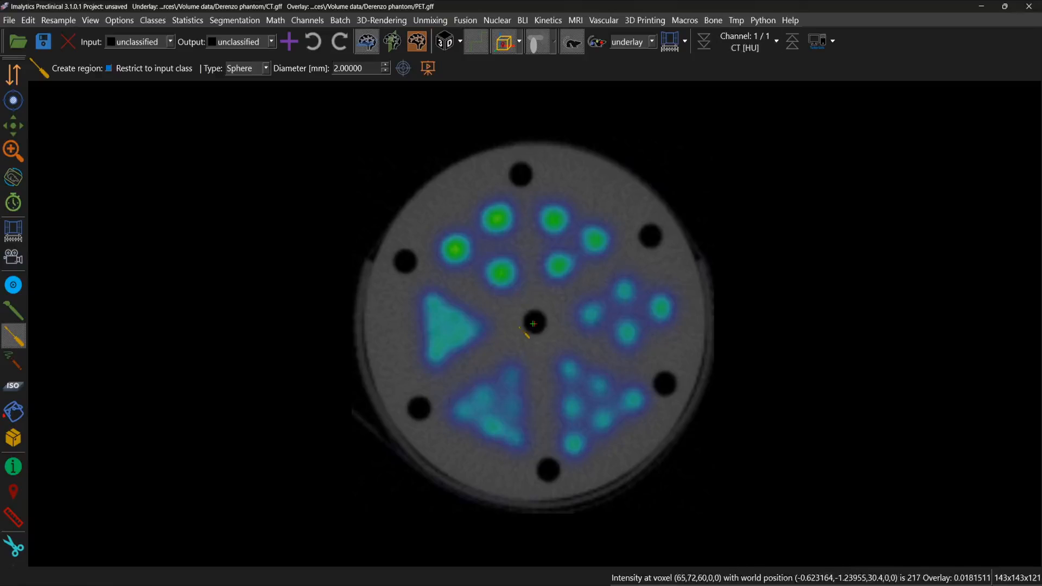
# Step: Create a new segmentation class named Water
pyautogui.click(520, 328)
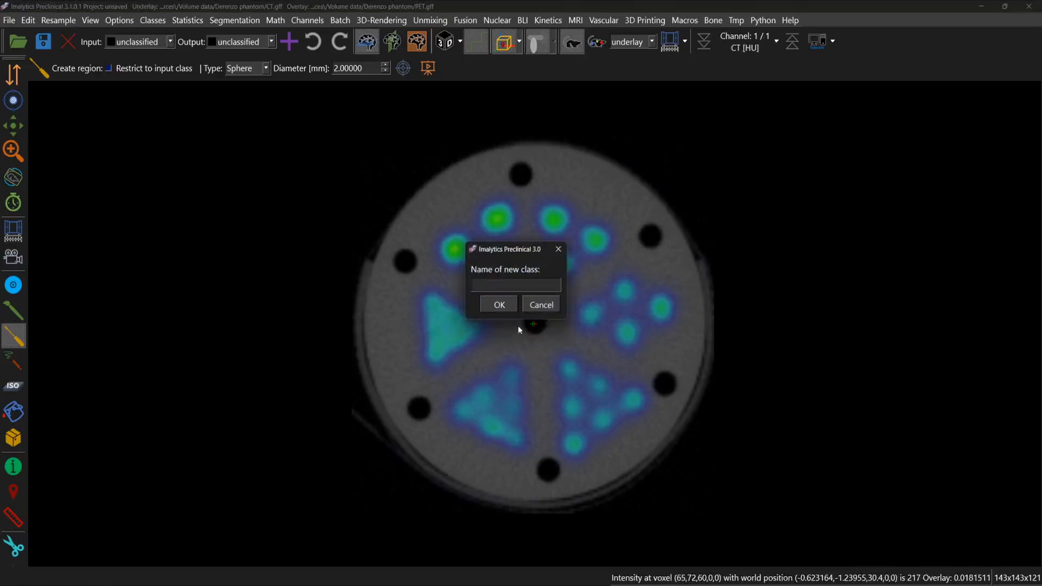
pyautogui.write('Water')
pyautogui.press('Return')
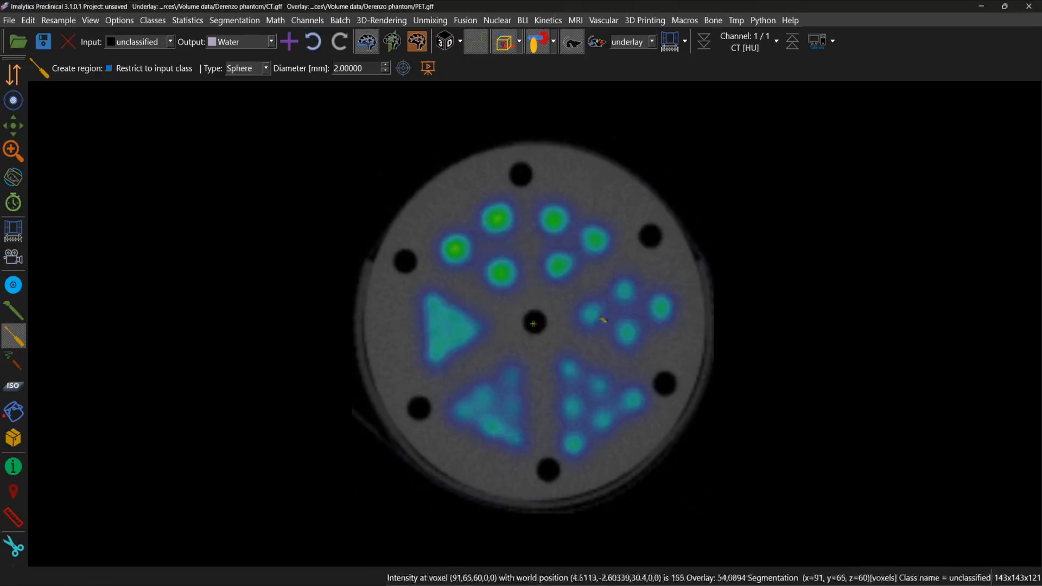
# Step: Hide the PET overlay and show a second, perpendicular slice view beside the transverse one
pyautogui.scroll(-1, 621, 45)
pyautogui.click(577, 46)
pyautogui.click(572, 42)
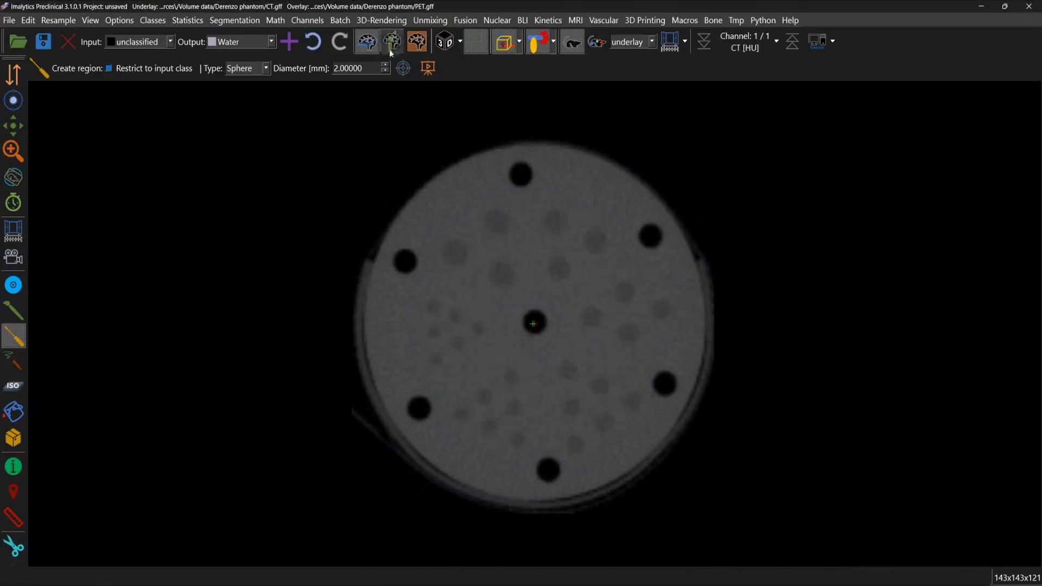
pyautogui.click(392, 42)
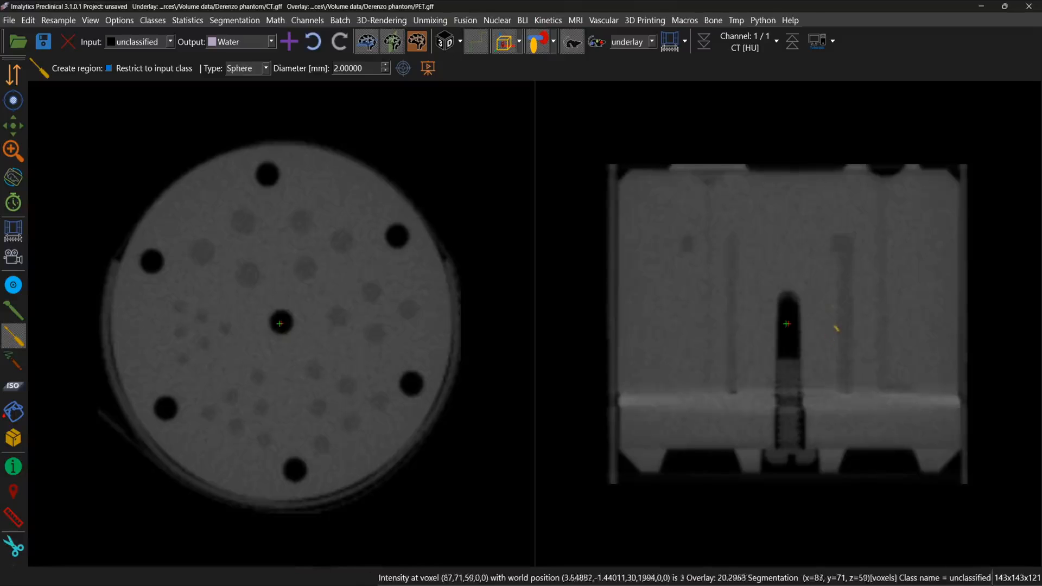
# Step: Draw a Water region with the segmentation drawing tool inside the first large vertical rod in the perpendicular slice
pyautogui.scroll(-5, 818, 310)
pyautogui.moveTo(818, 317); pyautogui.dragTo(858, 285, button='right')
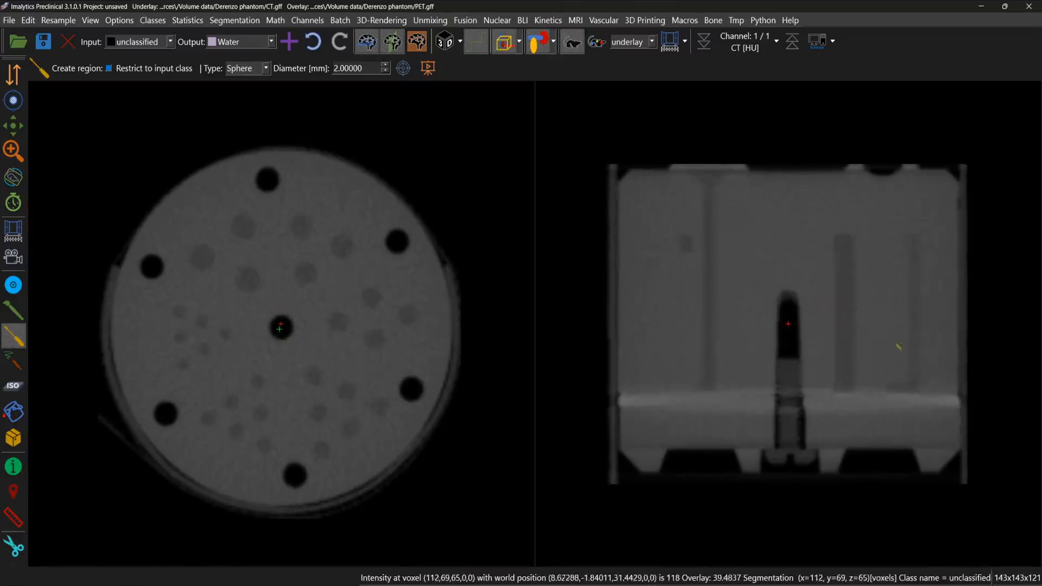
pyautogui.moveTo(898, 347)
pyautogui.mouseDown(button='right')
pyautogui.moveTo(886, 317)
pyautogui.moveTo(893, 345)
pyautogui.mouseUp(button='right')
pyautogui.moveTo(911, 286); pyautogui.dragTo(899, 319, button='right')
pyautogui.scroll(-17, 899, 319)
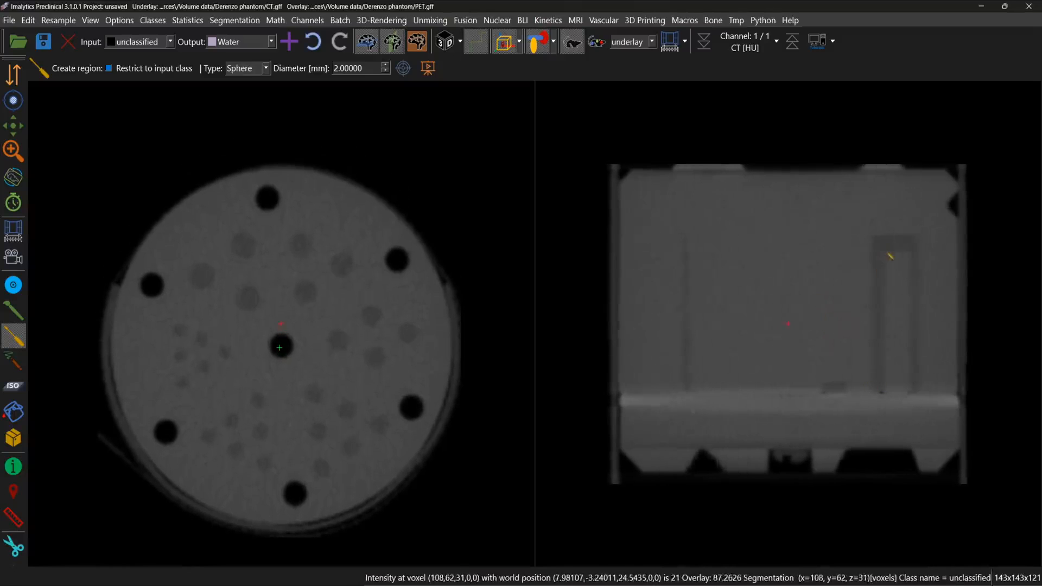
pyautogui.scroll(-3, 691, 291)
pyautogui.scroll(12, 756, 305)
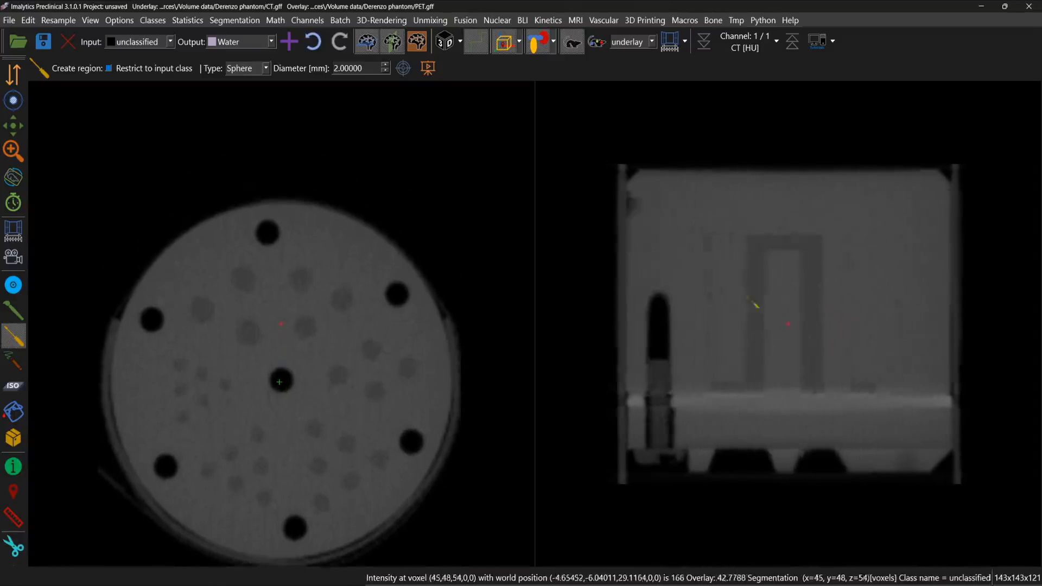
pyautogui.scroll(-6, 811, 296)
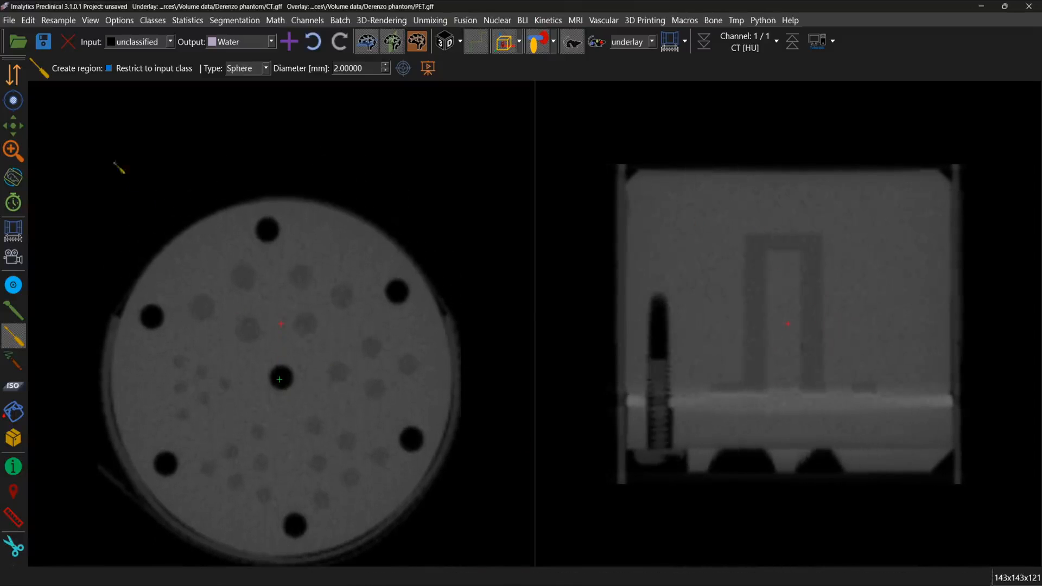
pyautogui.click(13, 310)
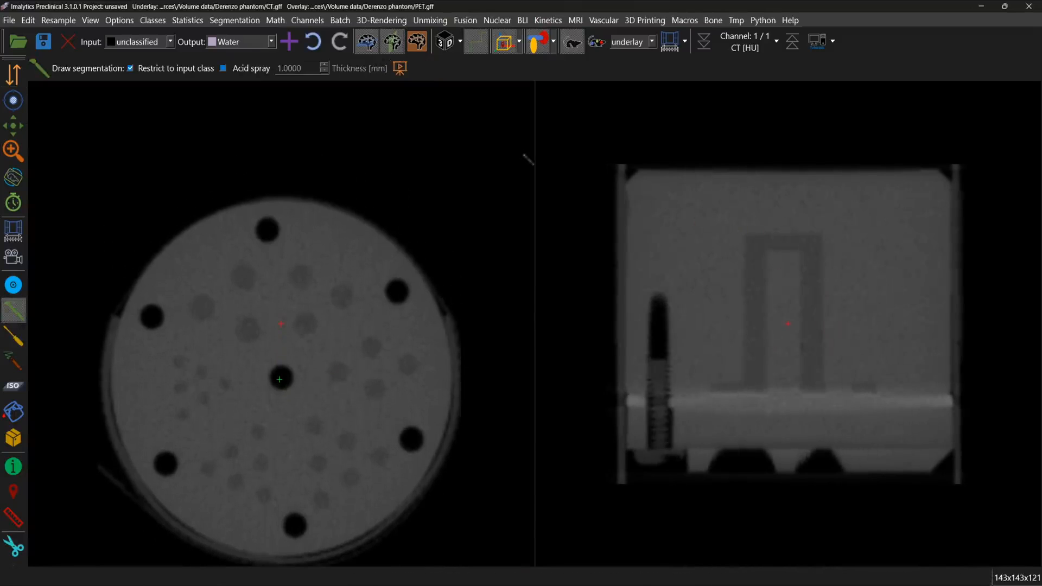
pyautogui.keyDown('ctrl'); pyautogui.scroll(2, 747, 311); pyautogui.keyUp('ctrl')
pyautogui.middleClick(747, 310)
pyautogui.keyDown('ctrl'); pyautogui.scroll(2, 806, 308); pyautogui.keyUp('ctrl')
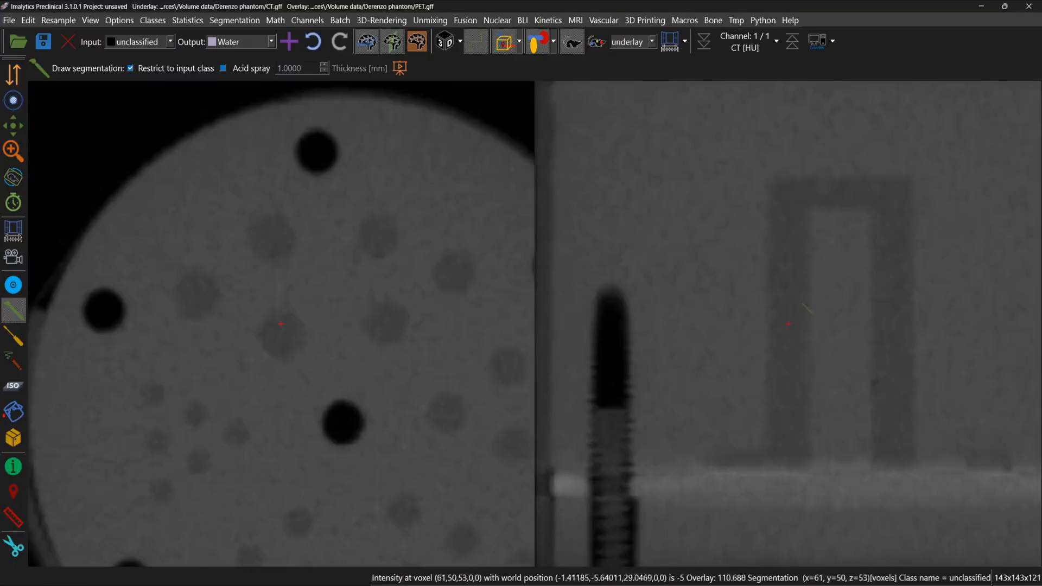
pyautogui.moveTo(800, 289); pyautogui.dragTo(799, 283)
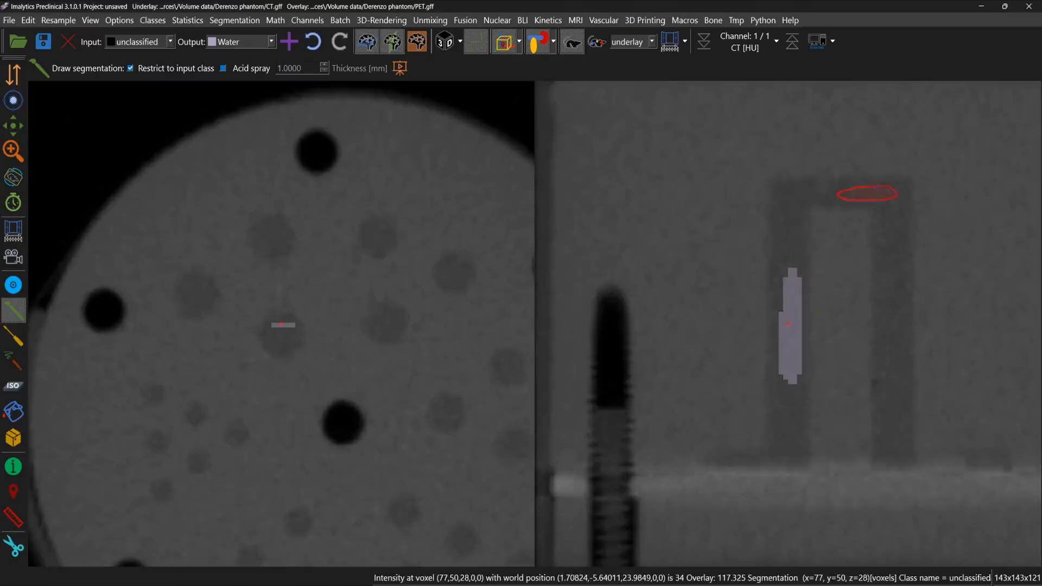
# Step: Draw Water regions inside the channel joining the two large rods and inside the second rod
pyautogui.moveTo(841, 193); pyautogui.dragTo(841, 194)
pyautogui.moveTo(891, 289); pyautogui.dragTo(888, 359)
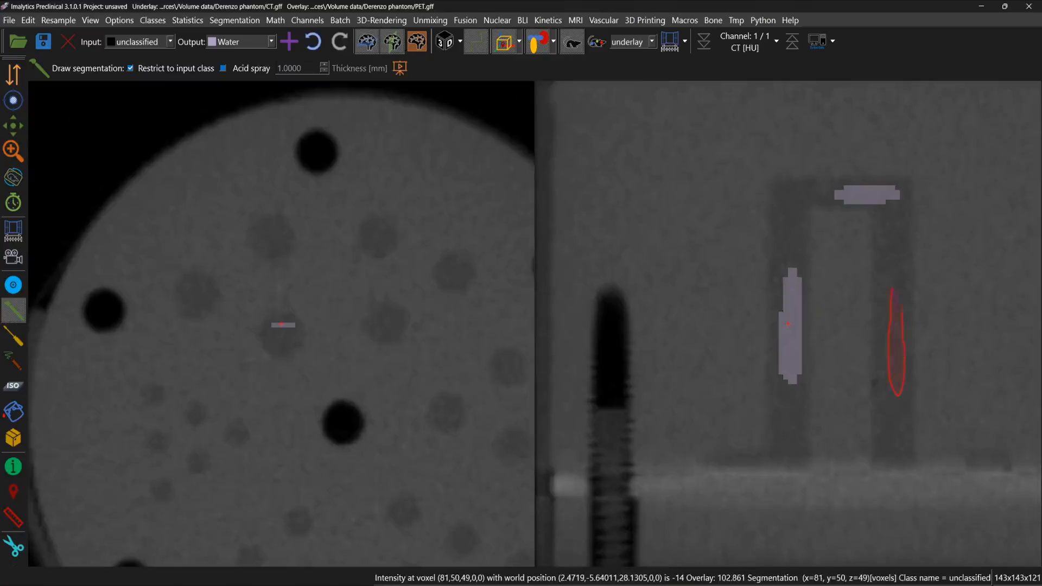
pyautogui.moveTo(901, 295); pyautogui.dragTo(900, 282)
# Step: Draw Water regions inside the outer pair of large rods on a slice nearer the phantom's edge
pyautogui.scroll(10, 902, 301)
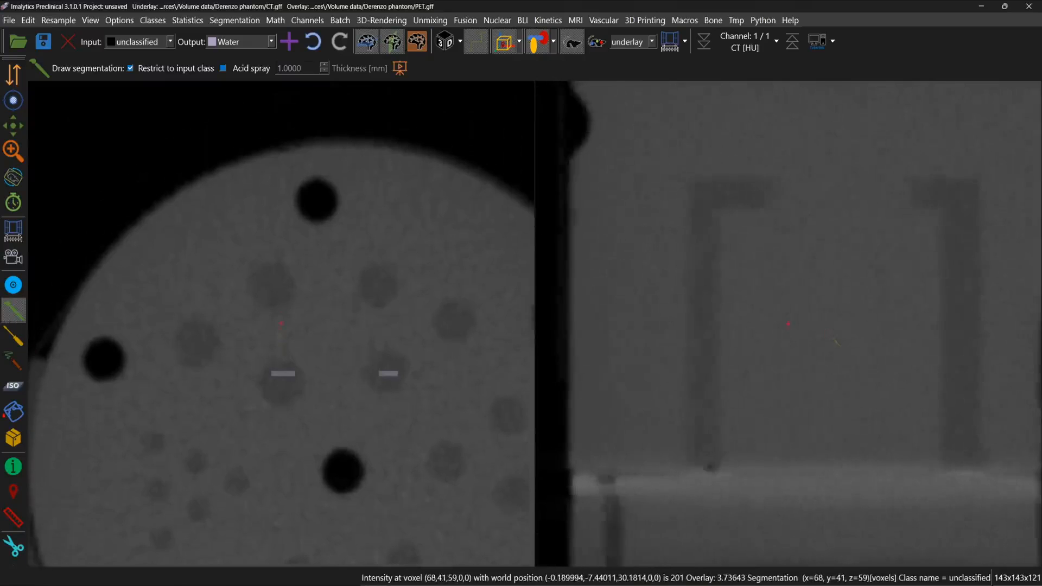
pyautogui.scroll(10, 836, 341)
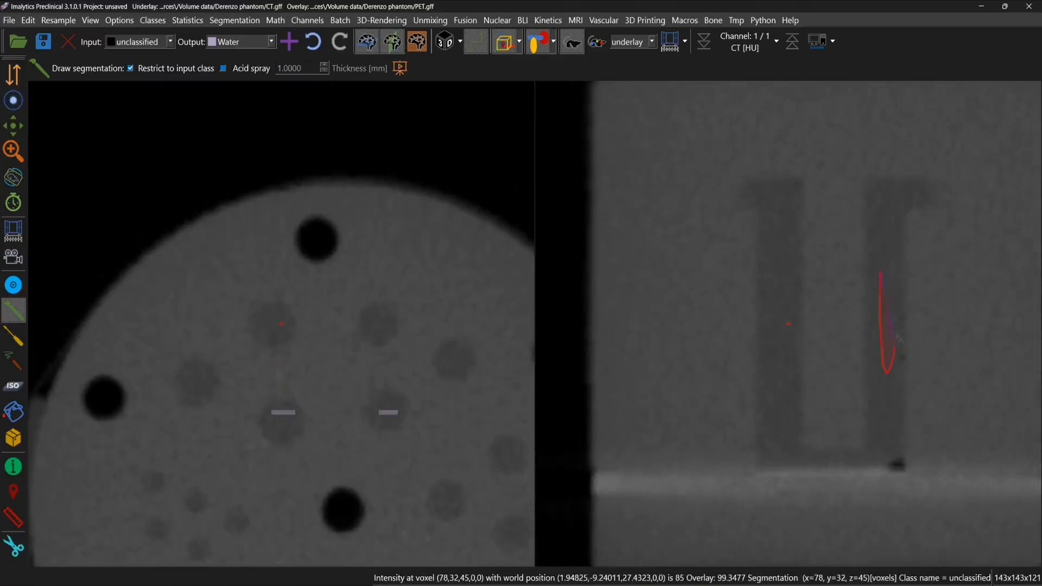
pyautogui.moveTo(880, 267); pyautogui.dragTo(885, 242)
pyautogui.moveTo(770, 251)
pyautogui.mouseDown()
pyautogui.moveTo(776, 342)
pyautogui.moveTo(771, 249)
pyautogui.mouseUp()
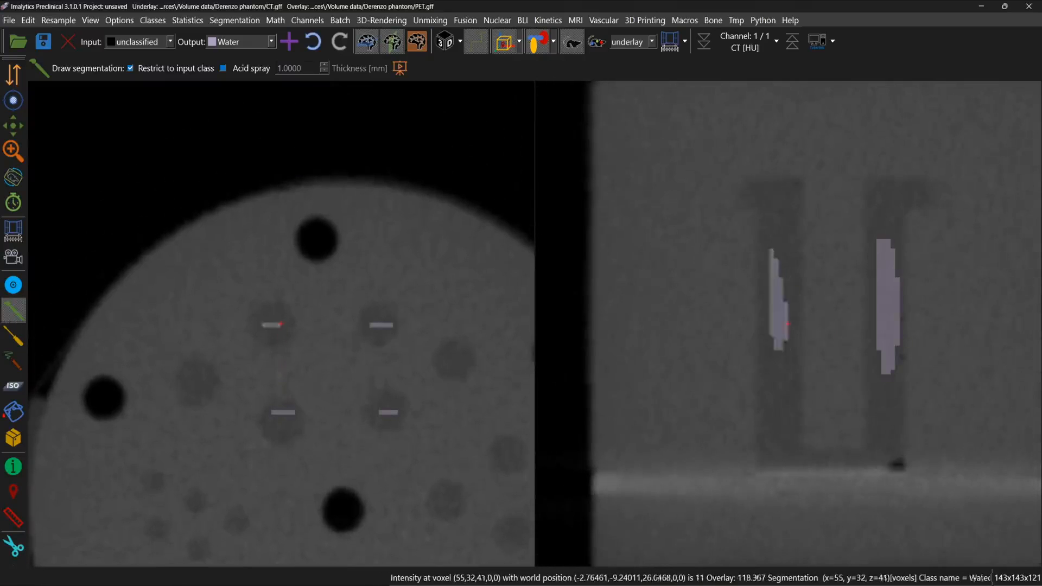
# Step: Draw another Water region inside a rod of the neighbouring medium-sized rod group
pyautogui.scroll(3, 875, 336)
pyautogui.scroll(5, 871, 334)
pyautogui.scroll(-20, 875, 329)
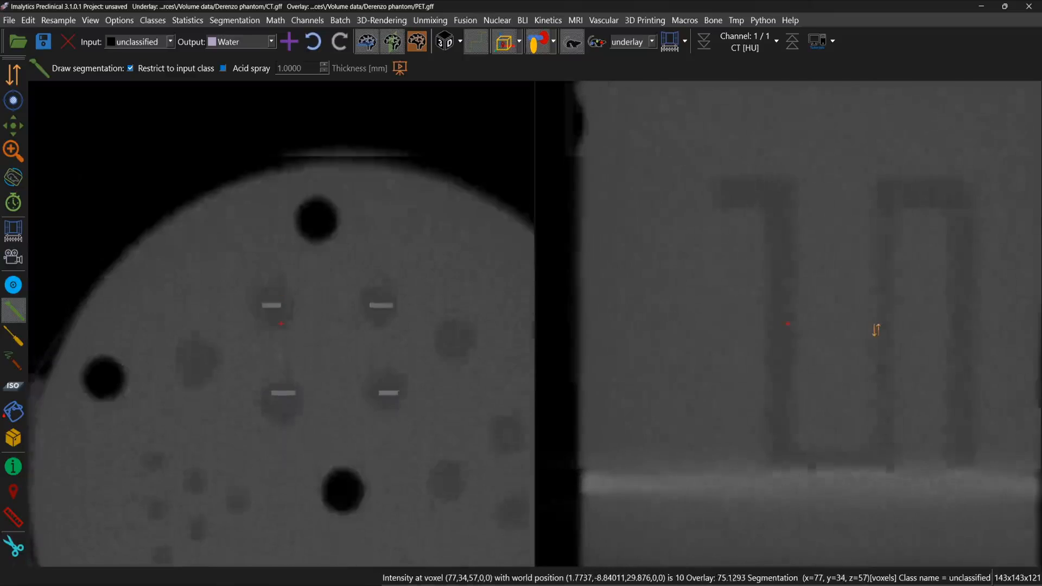
pyautogui.scroll(-14, 877, 330)
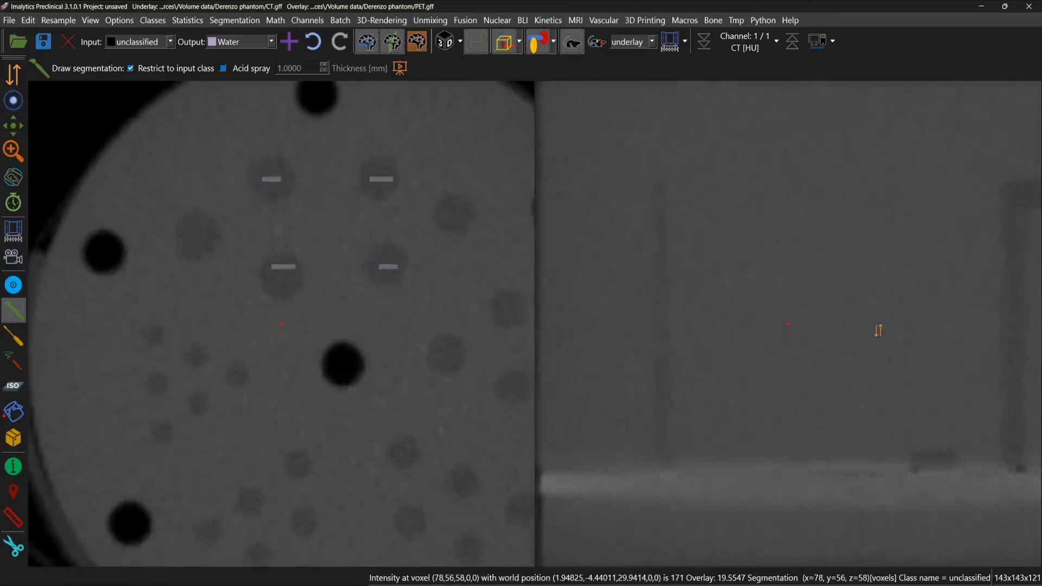
pyautogui.moveTo(1014, 287); pyautogui.dragTo(1015, 337)
pyautogui.moveTo(1023, 292); pyautogui.dragTo(1014, 289)
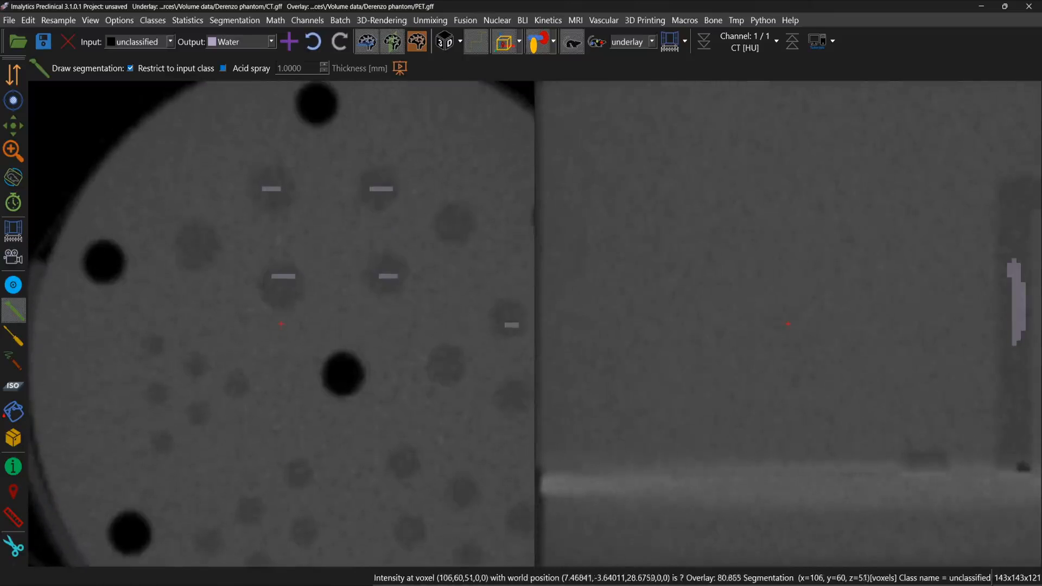
# Step: Create a new segmentation class named Air
pyautogui.write('n')
pyautogui.write('Air')
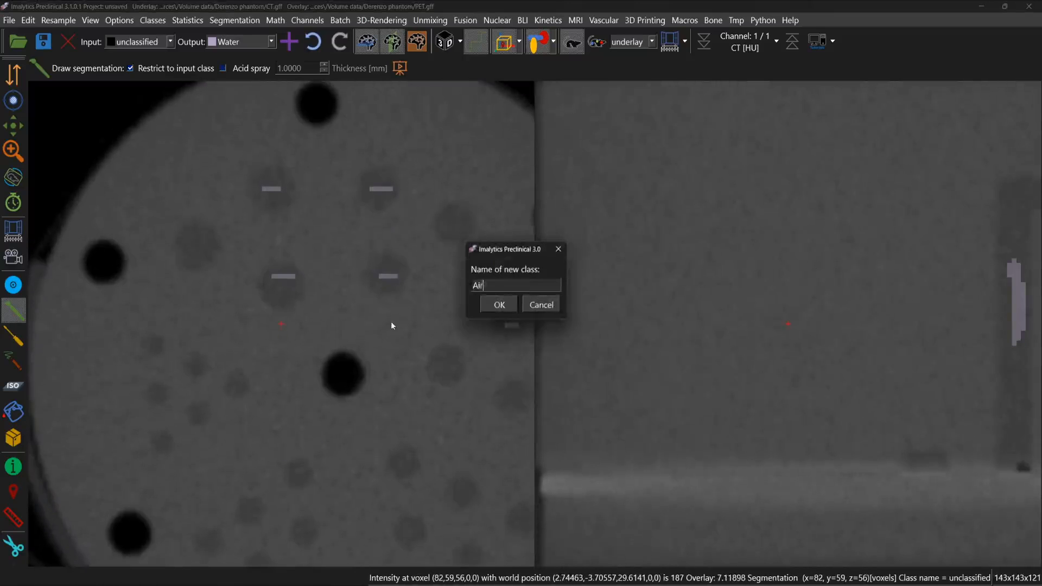
pyautogui.press('Return')
# Step: Draw Air regions inside the phantom's central hole and two of its outer holes
pyautogui.click(342, 369)
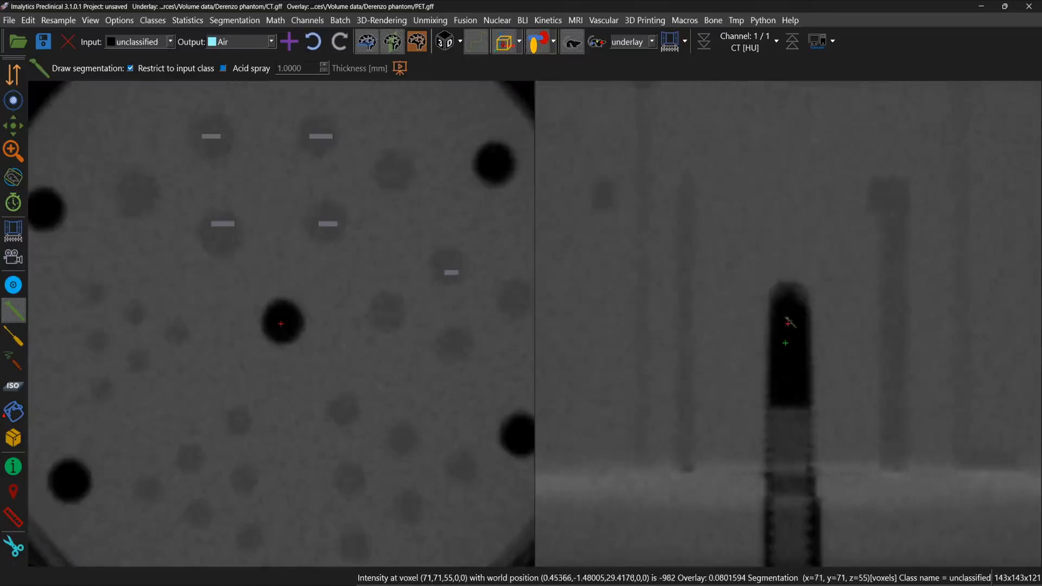
pyautogui.moveTo(789, 321)
pyautogui.mouseDown()
pyautogui.moveTo(796, 374)
pyautogui.moveTo(788, 321)
pyautogui.mouseUp()
pyautogui.press('space')
pyautogui.press('space')
pyautogui.scroll(-3, 433, 347)
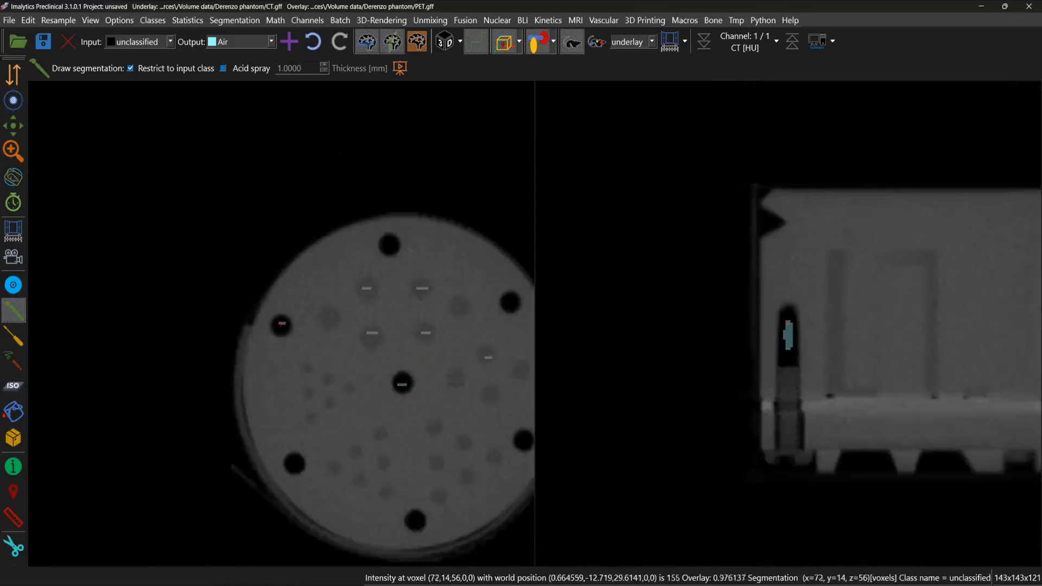
# Step: Draw a larger Air region in the empty space just outside the phantom in the transverse slice
pyautogui.press('space')
pyautogui.scroll(4, 773, 325)
pyautogui.moveTo(786, 350); pyautogui.dragTo(785, 315)
pyautogui.moveTo(497, 250)
pyautogui.mouseDown()
pyautogui.moveTo(471, 261)
pyautogui.moveTo(491, 247)
pyautogui.mouseUp()
pyautogui.press('space')
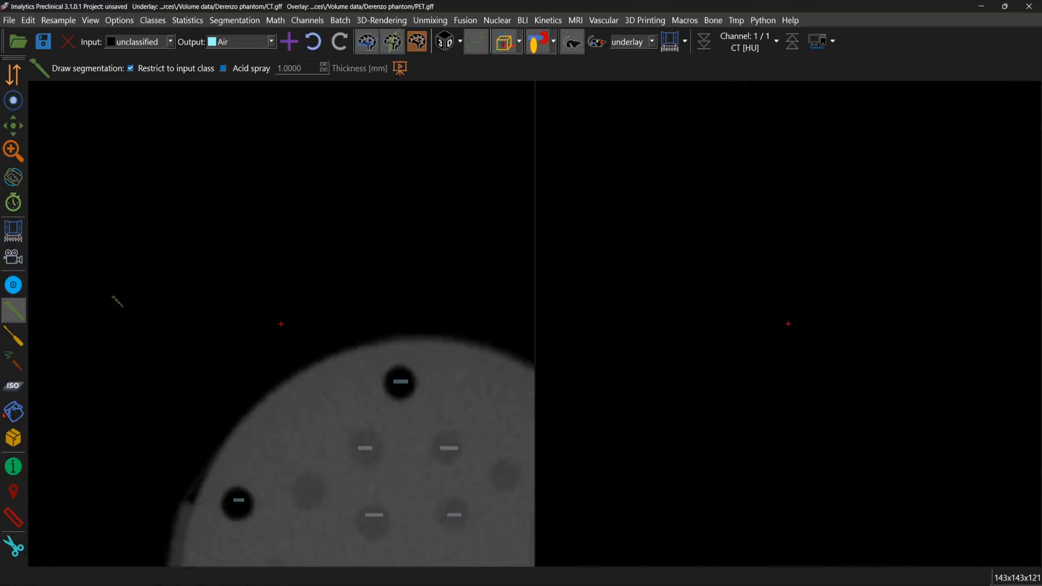
pyautogui.moveTo(251, 317); pyautogui.dragTo(253, 312)
pyautogui.moveTo(393, 376); pyautogui.dragTo(392, 348, button='right')
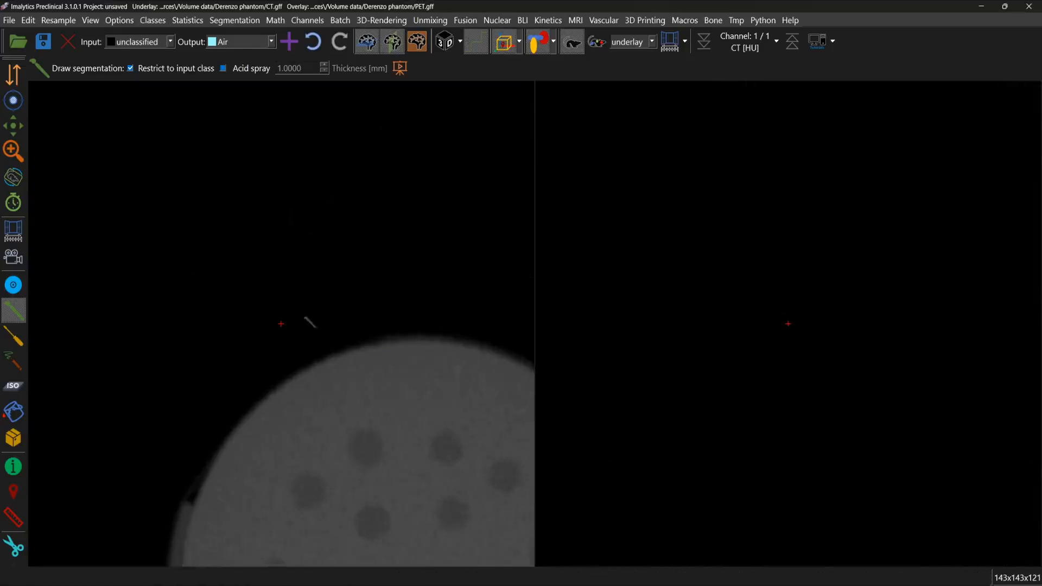
pyautogui.moveTo(305, 317)
pyautogui.mouseDown()
pyautogui.moveTo(294, 333)
pyautogui.moveTo(299, 322)
pyautogui.mouseUp()
pyautogui.scroll(-3, 390, 366)
pyautogui.press('space')
pyautogui.scroll(-2, 353, 381)
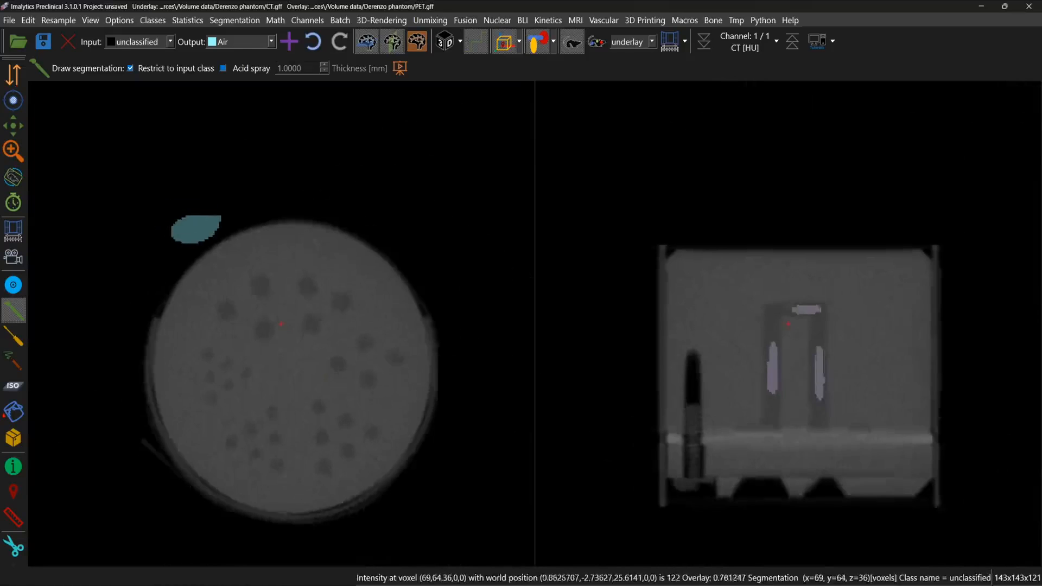
pyautogui.press('space')
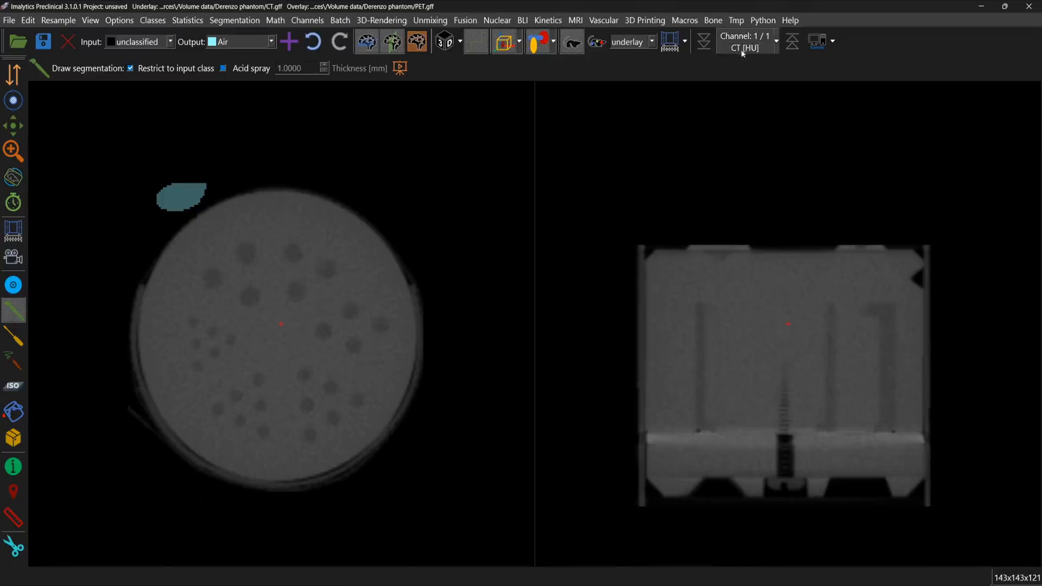
# Step: Run the HU calibration on the CT using the drawn Water and Air classes
pyautogui.click(276, 20)
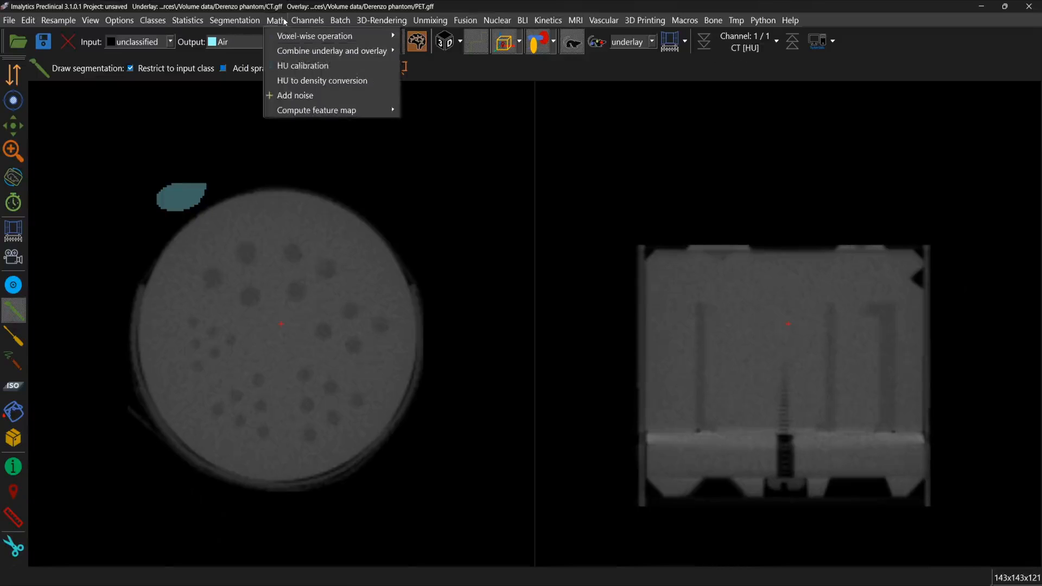
pyautogui.click(310, 66)
pyautogui.click(517, 304)
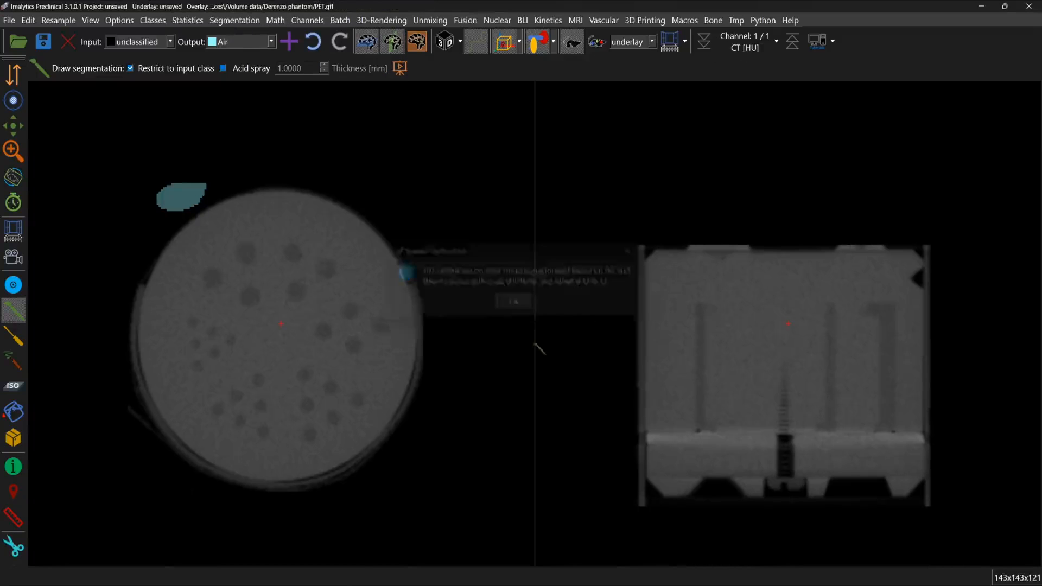
# Step: Delete all segmentation classes
pyautogui.click(159, 25)
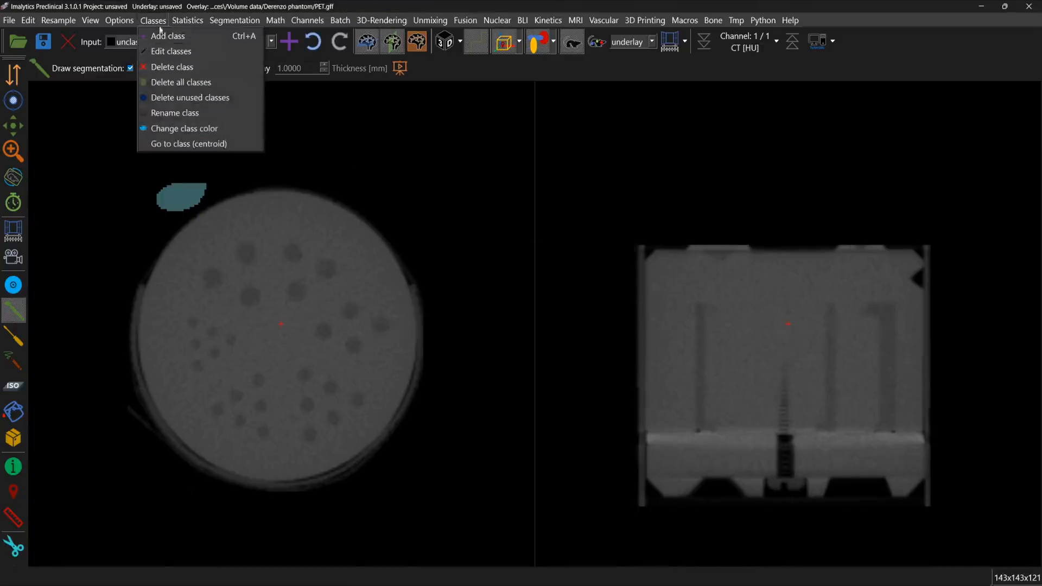
pyautogui.click(184, 82)
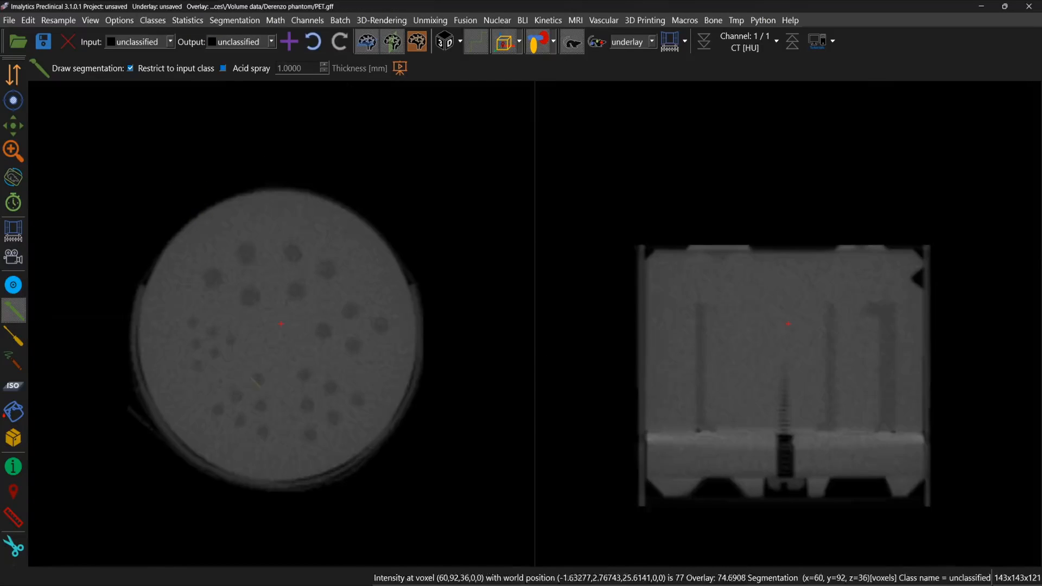
# Step: Narrow the CT underlay's intensity window by lowering its upper limit, and apply the windowing
pyautogui.scroll(2, 313, 411)
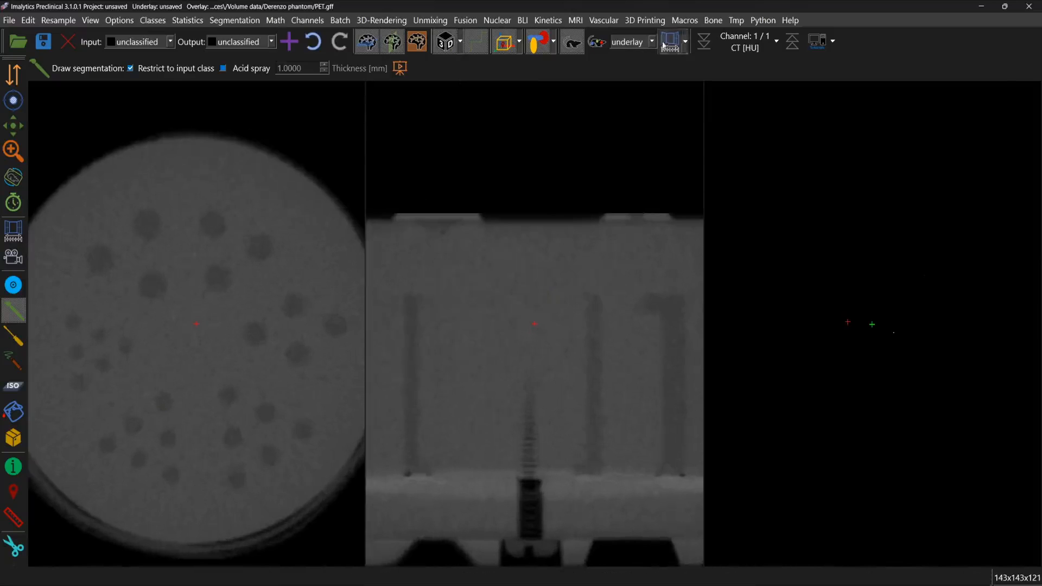
pyautogui.click(670, 40)
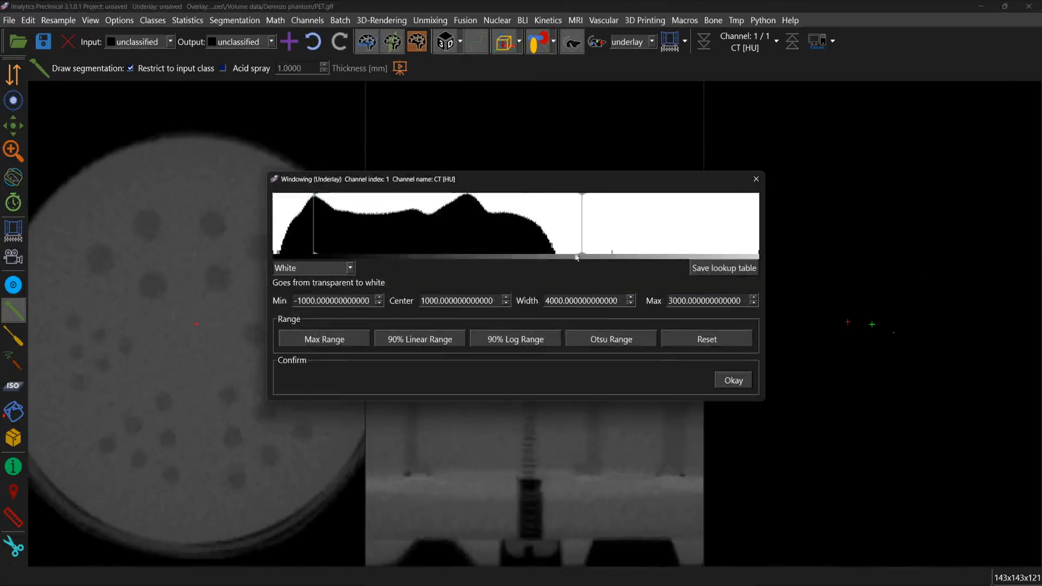
pyautogui.moveTo(538, 228); pyautogui.dragTo(388, 229)
pyautogui.click(734, 380)
# Step: Hide the side slice view and inspect both end faces of the phantom in the 3D rendering
pyautogui.moveTo(883, 432); pyautogui.dragTo(639, 146)
pyautogui.click(392, 42)
pyautogui.moveTo(762, 353); pyautogui.dragTo(767, 392)
pyautogui.scroll(3, 831, 436)
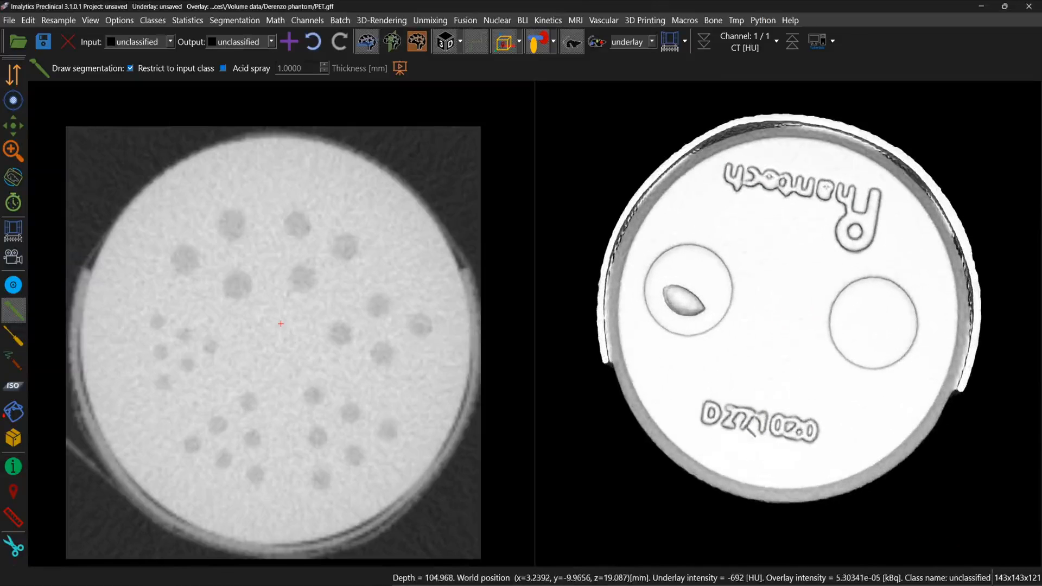
pyautogui.scroll(-4, 831, 436)
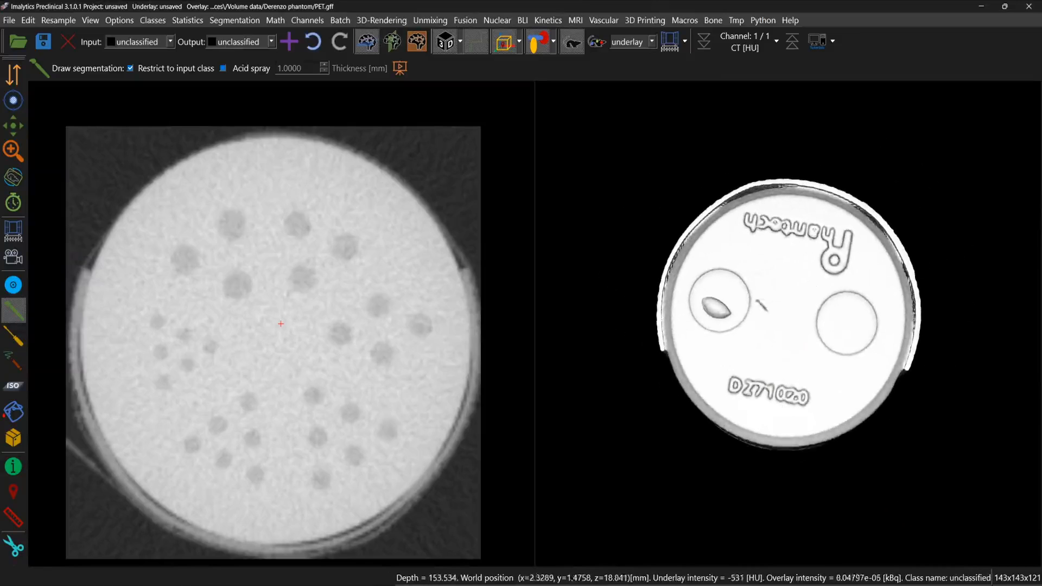
pyautogui.moveTo(810, 383); pyautogui.dragTo(847, 155)
pyautogui.moveTo(813, 375); pyautogui.dragTo(790, 141)
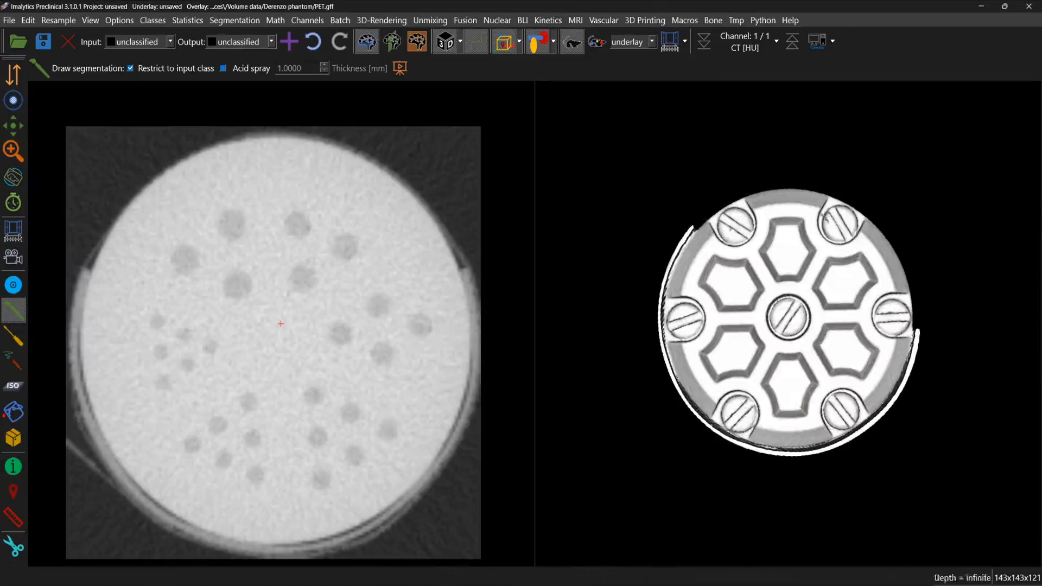
# Step: Run the Phantech phantom analysis with phantom model D271020
pyautogui.click(497, 22)
pyautogui.moveTo(540, 186)
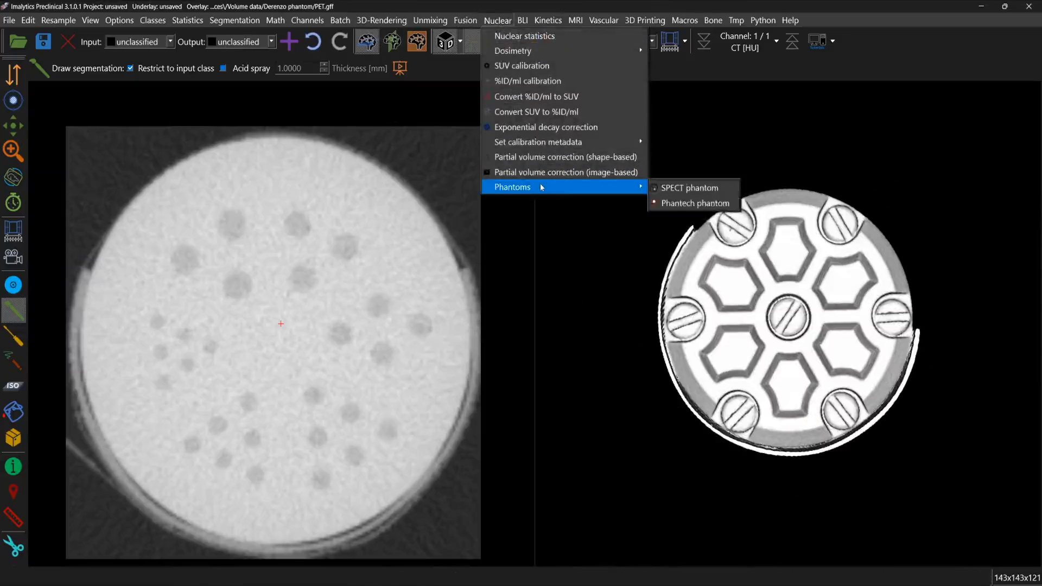
pyautogui.click(683, 204)
pyautogui.click(540, 292)
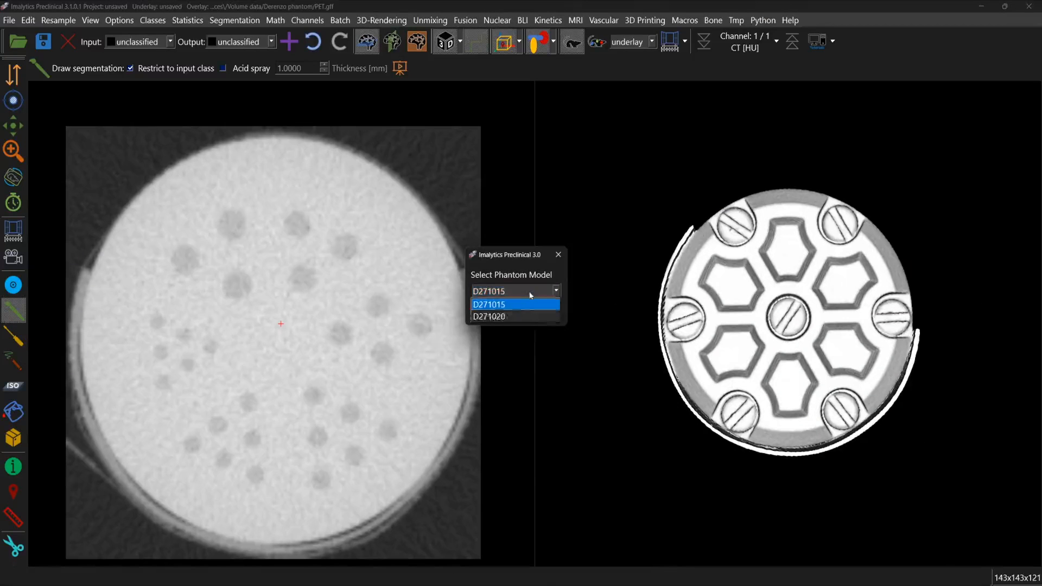
pyautogui.click(494, 317)
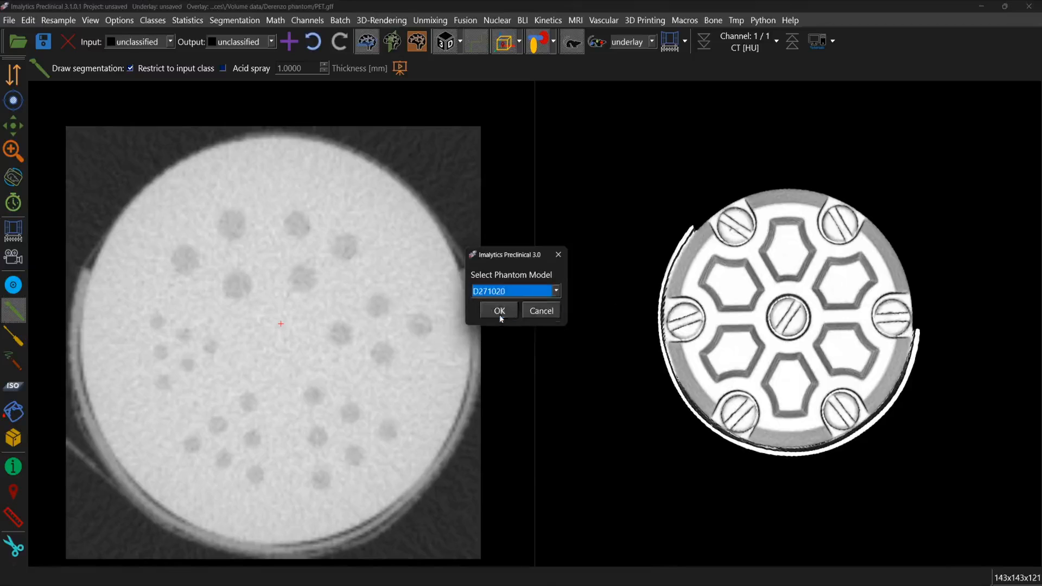
pyautogui.click(496, 309)
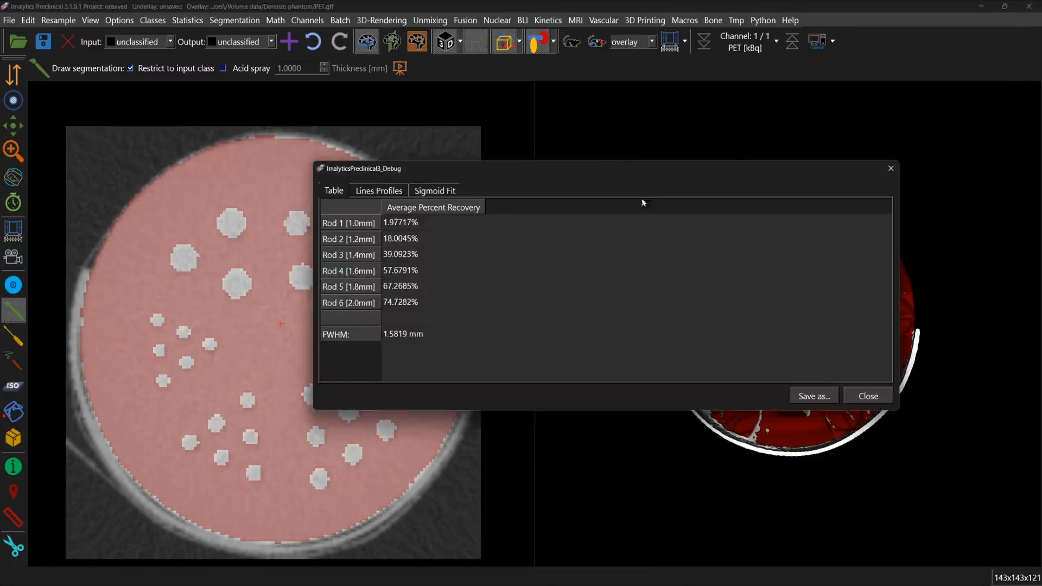
# Step: Examine the average percent recovery of the six rod sizes and the FWHM in the phantom results table
pyautogui.moveTo(651, 166); pyautogui.dragTo(459, 132)
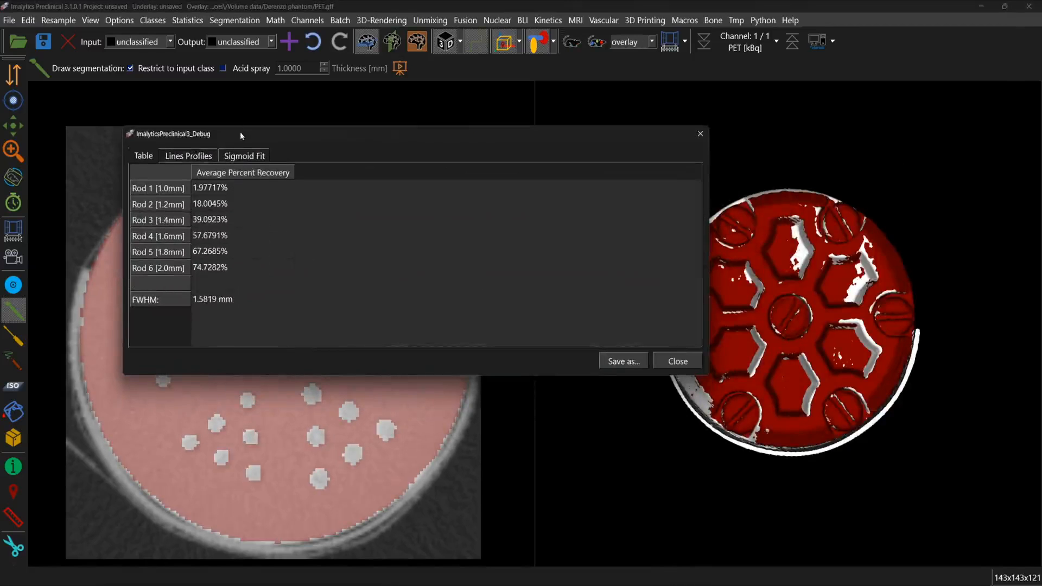
pyautogui.moveTo(241, 136); pyautogui.dragTo(290, 132)
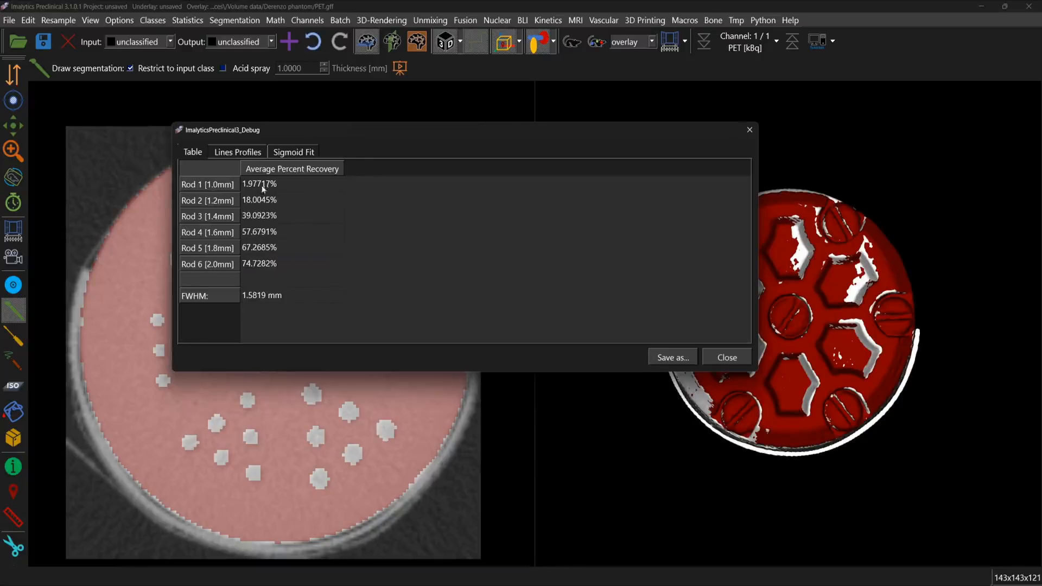
pyautogui.moveTo(262, 187); pyautogui.dragTo(262, 266)
pyautogui.click(249, 294)
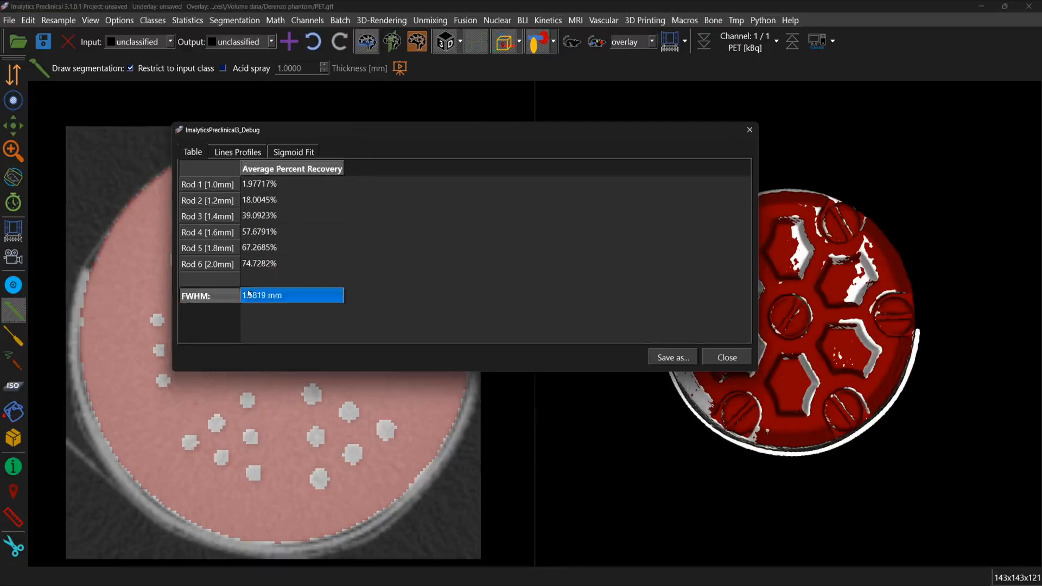
pyautogui.click(218, 189)
pyautogui.press('Down')
pyautogui.press('Down')
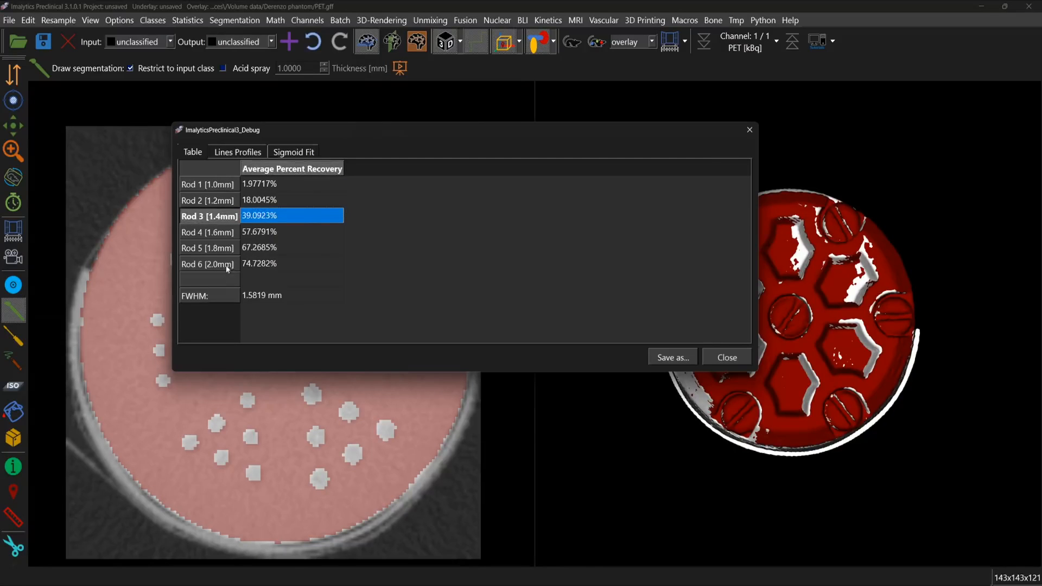
pyautogui.click(212, 296)
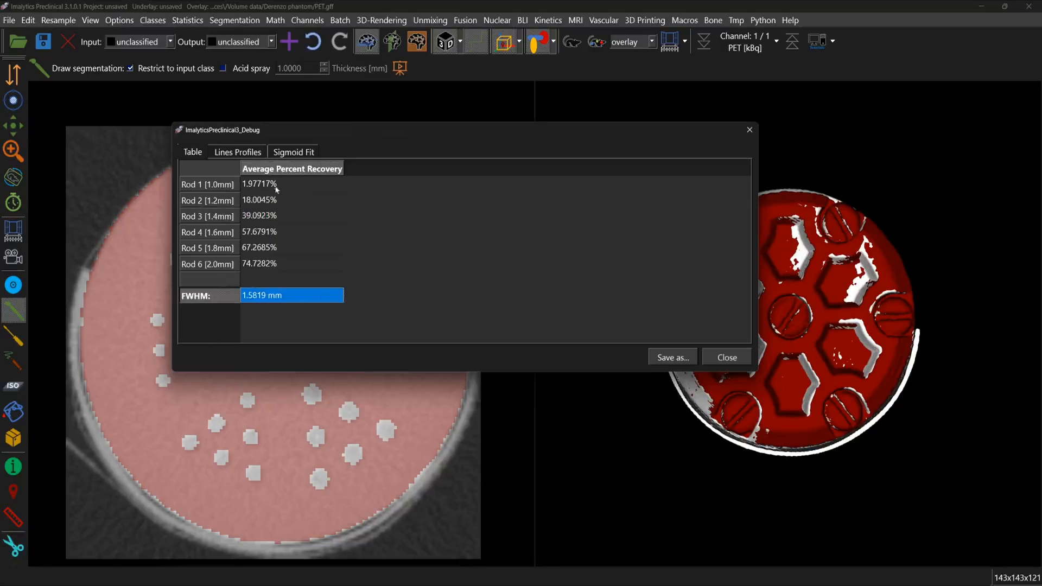
pyautogui.moveTo(276, 187); pyautogui.dragTo(270, 265)
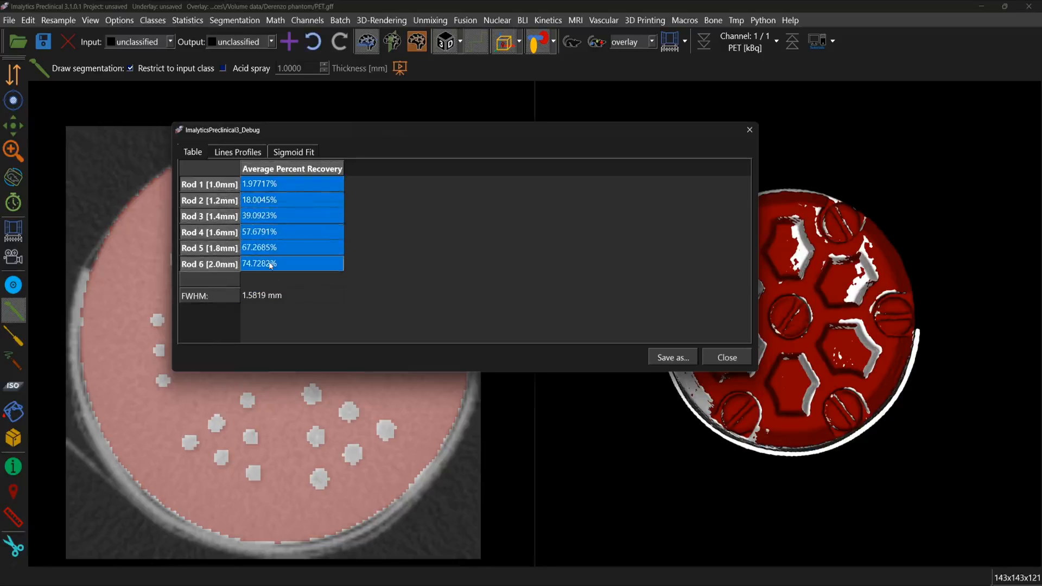
# Step: Examine the sigmoid fit and line profile plots of the phantom analysis, and close the results
pyautogui.click(288, 156)
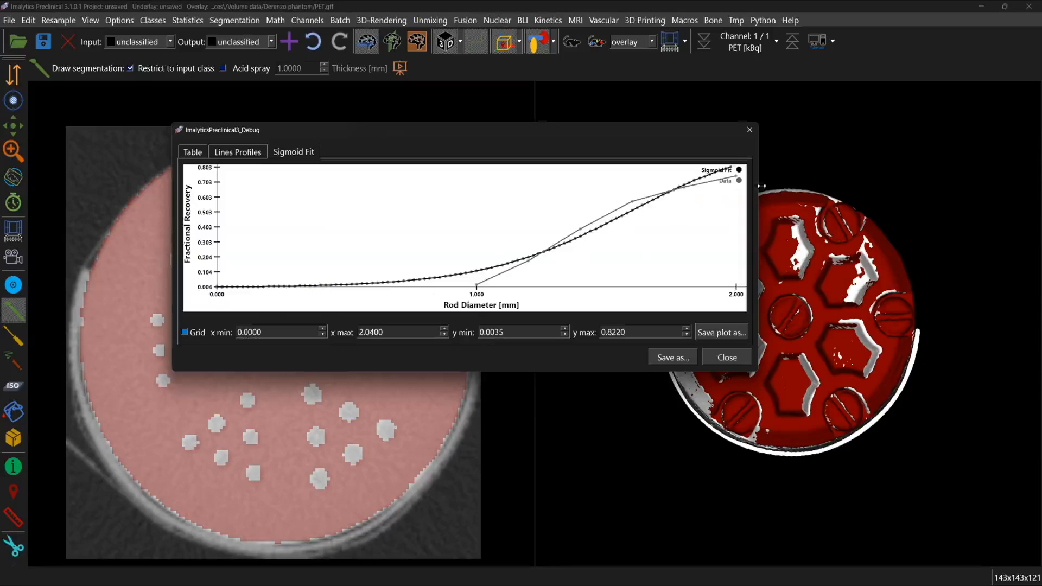
pyautogui.moveTo(581, 237)
pyautogui.moveTo(638, 212)
pyautogui.click(199, 156)
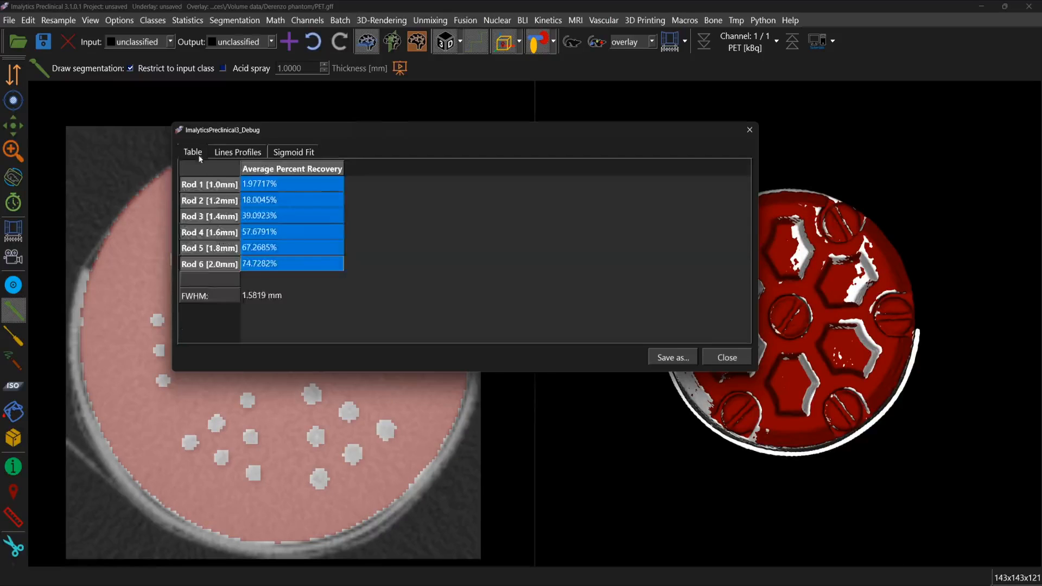
pyautogui.click(252, 298)
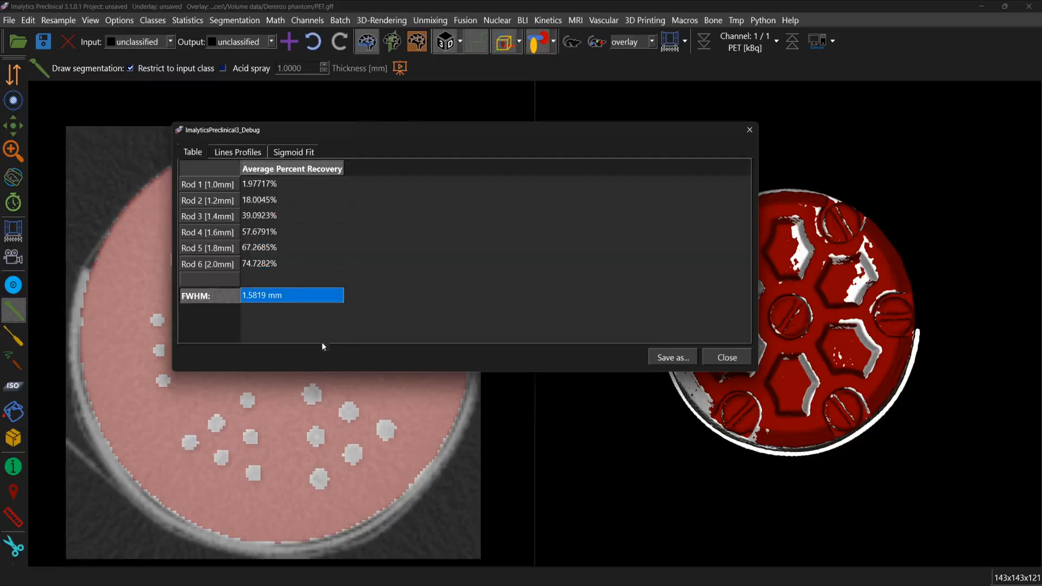
pyautogui.click(232, 155)
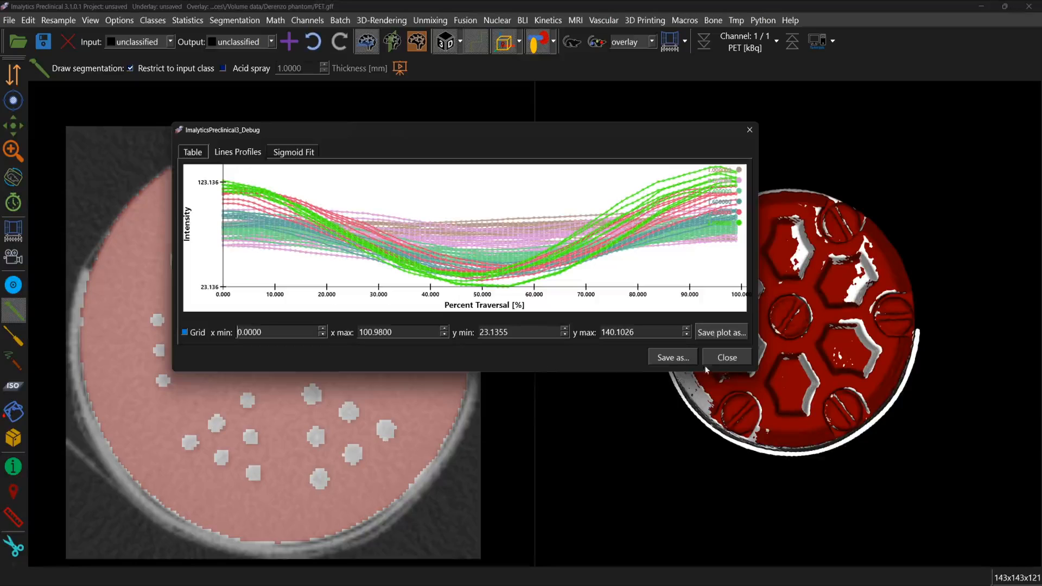
pyautogui.click(727, 358)
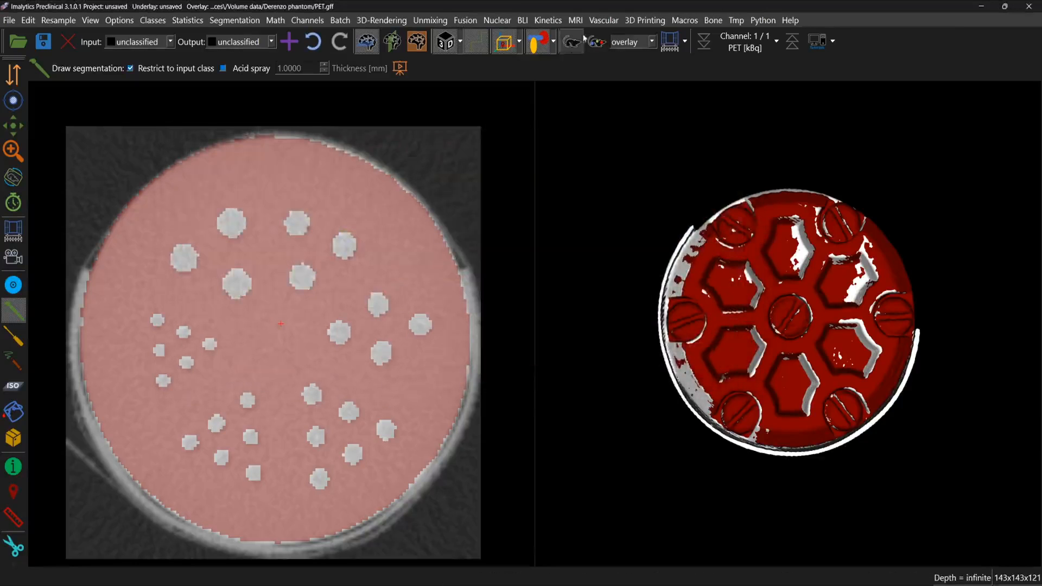
# Step: Show the PET overlay on the phantom and hide the Phantom class in the rendering
pyautogui.click(572, 42)
pyautogui.scroll(-2, 489, 344)
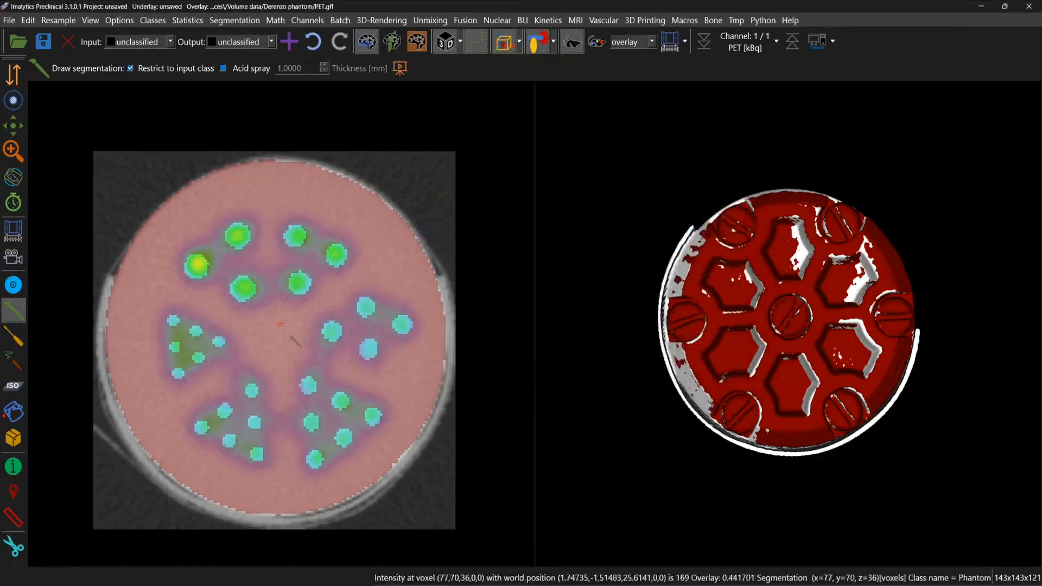
pyautogui.moveTo(874, 296); pyautogui.dragTo(670, 304, button='middle')
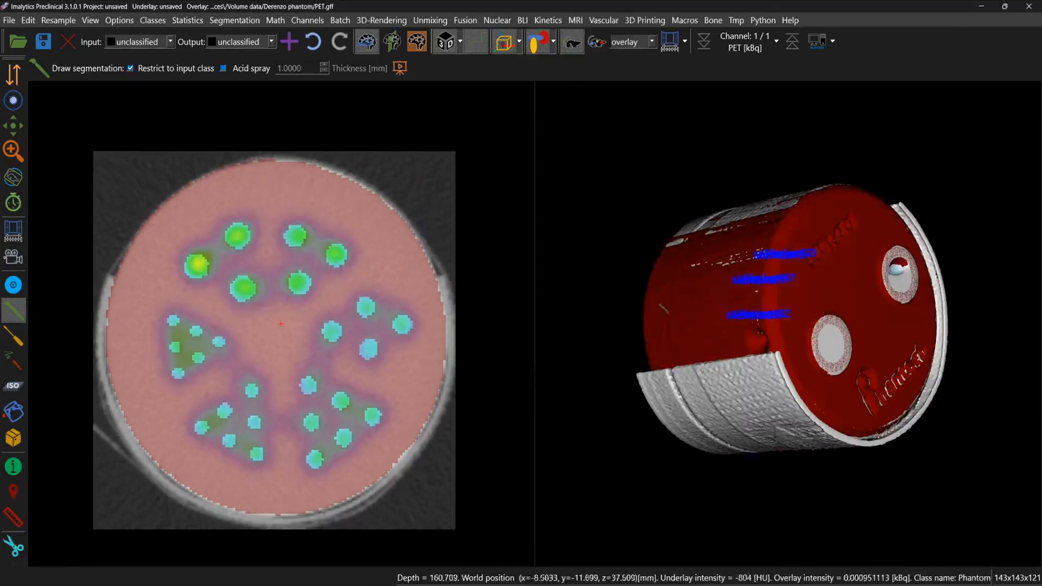
pyautogui.click(553, 42)
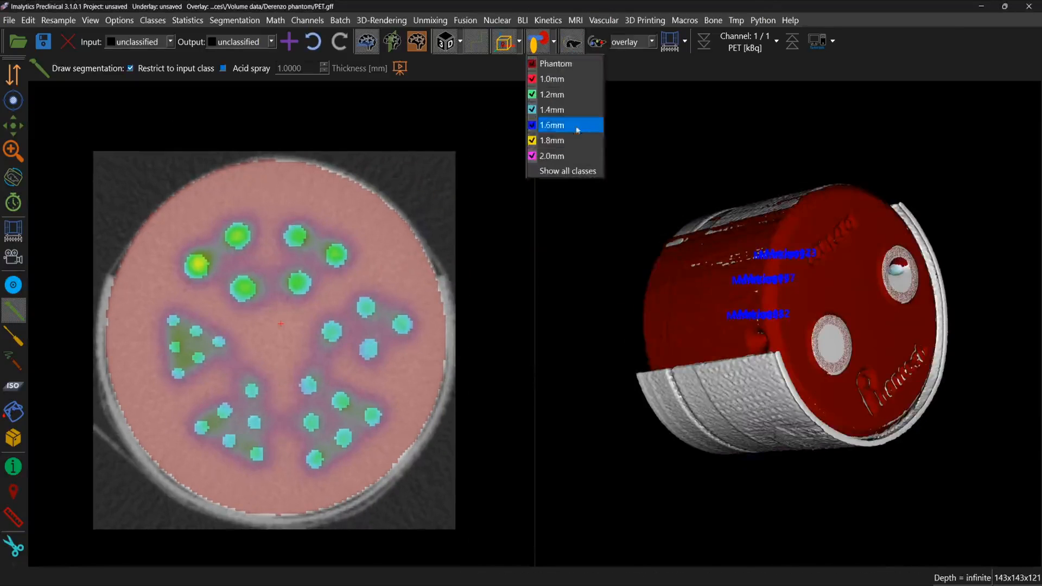
pyautogui.click(567, 67)
# Step: Hide the CT underlay and view the PET signal with the rod classes in the 3D rendering
pyautogui.click(572, 42)
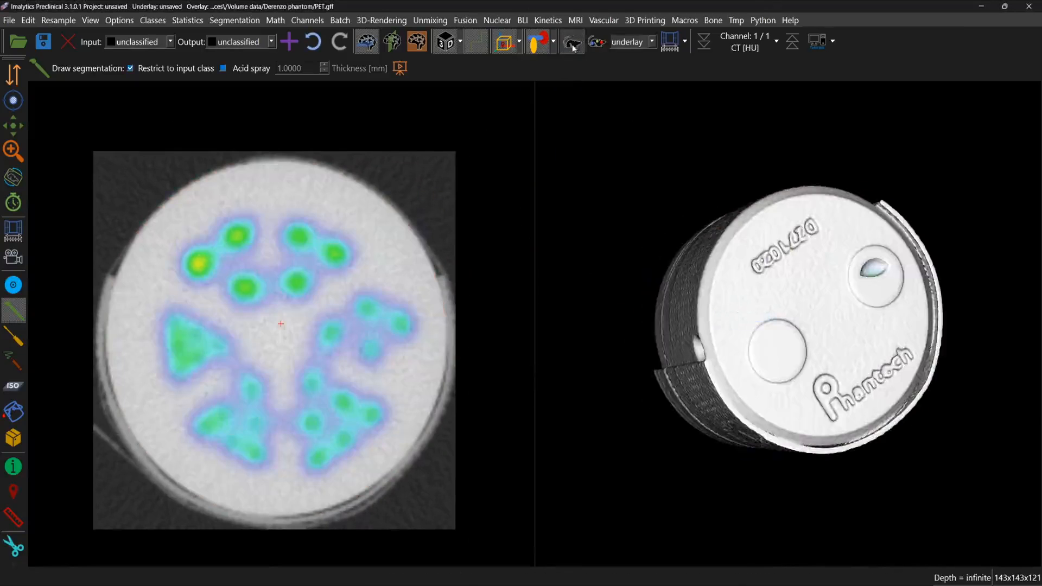
pyautogui.moveTo(806, 303); pyautogui.dragTo(773, 362, button='middle')
pyautogui.scroll(4, 816, 346)
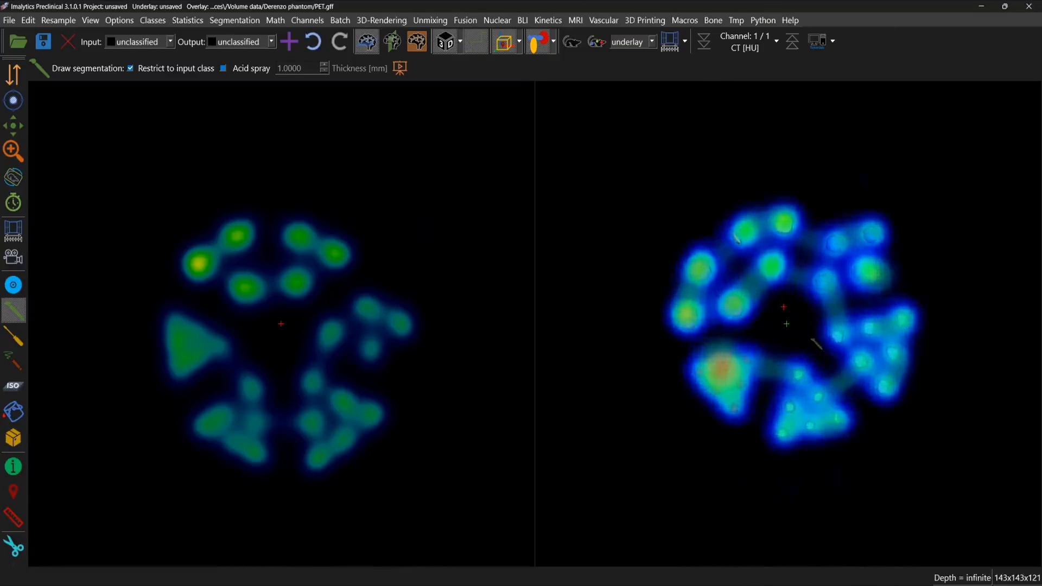
pyautogui.moveTo(785, 289); pyautogui.dragTo(722, 292, button='middle')
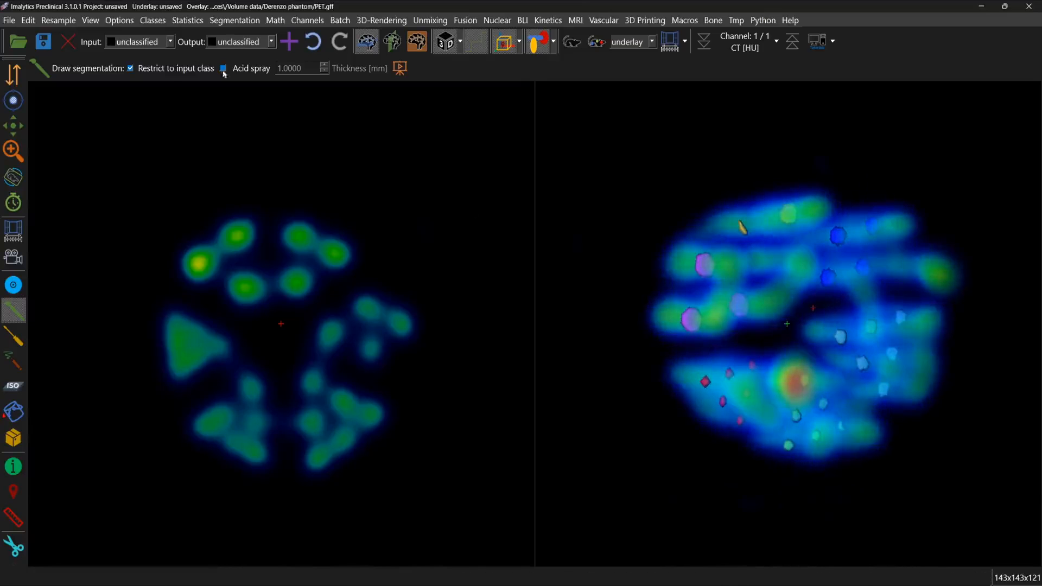
# Step: Compare the listed rod-size classes with the PET-filled rods in 3D, keeping the output class unclassified
pyautogui.click(140, 46)
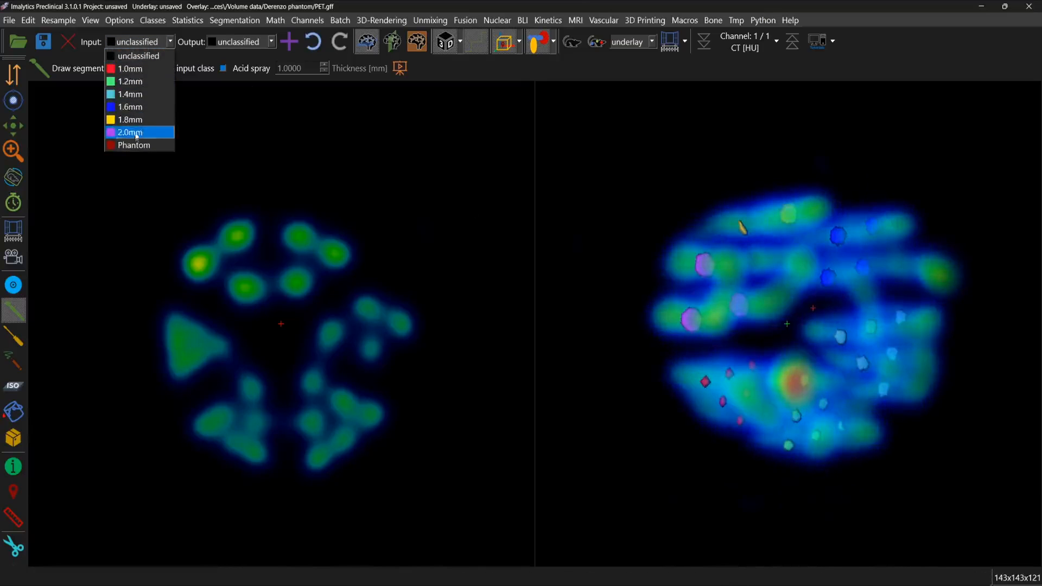
pyautogui.moveTo(792, 284); pyautogui.dragTo(847, 288, button='middle')
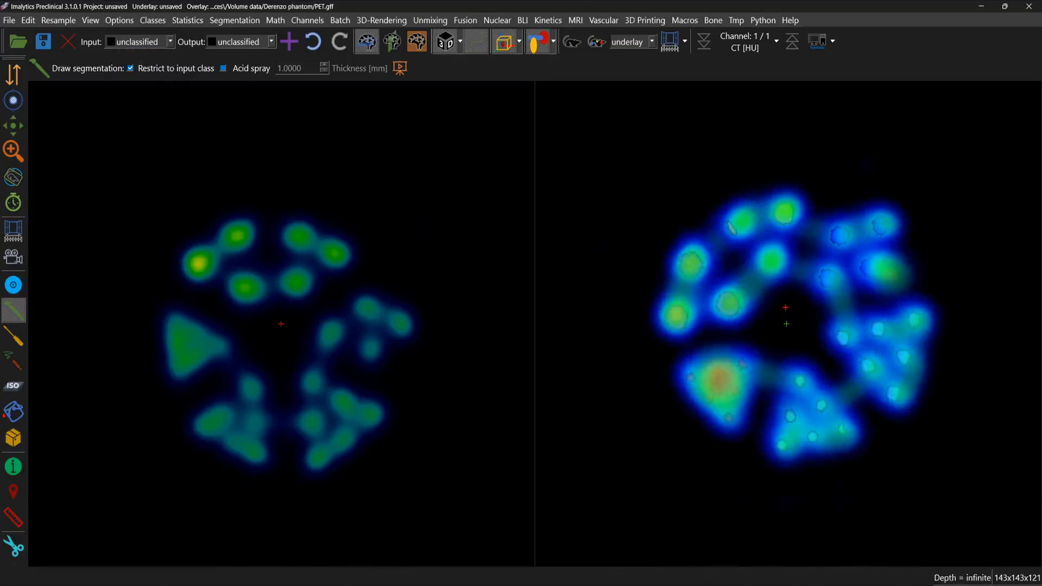
pyautogui.moveTo(865, 310); pyautogui.dragTo(731, 333, button='middle')
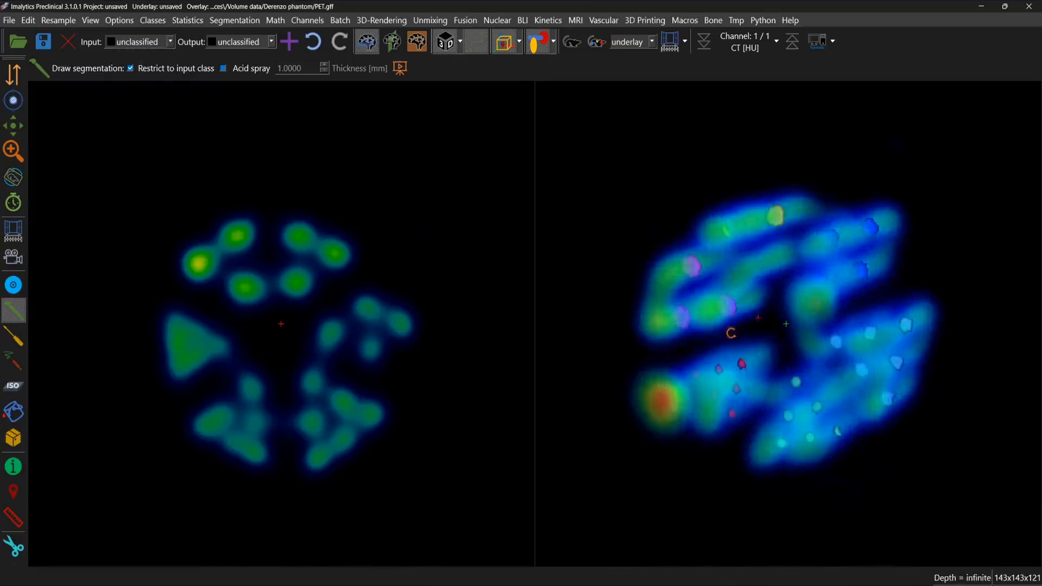
pyautogui.click(270, 42)
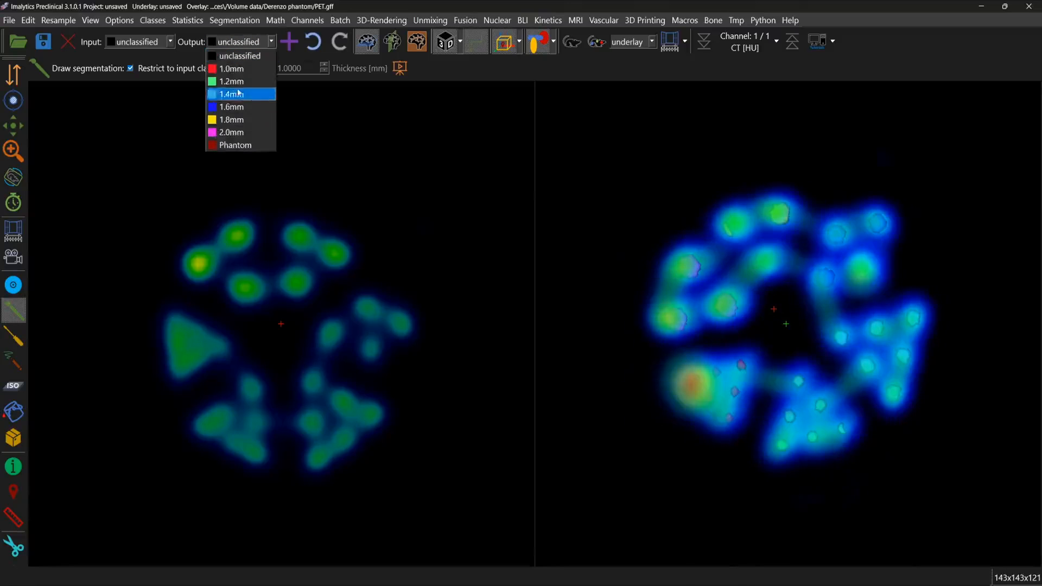
pyautogui.click(239, 56)
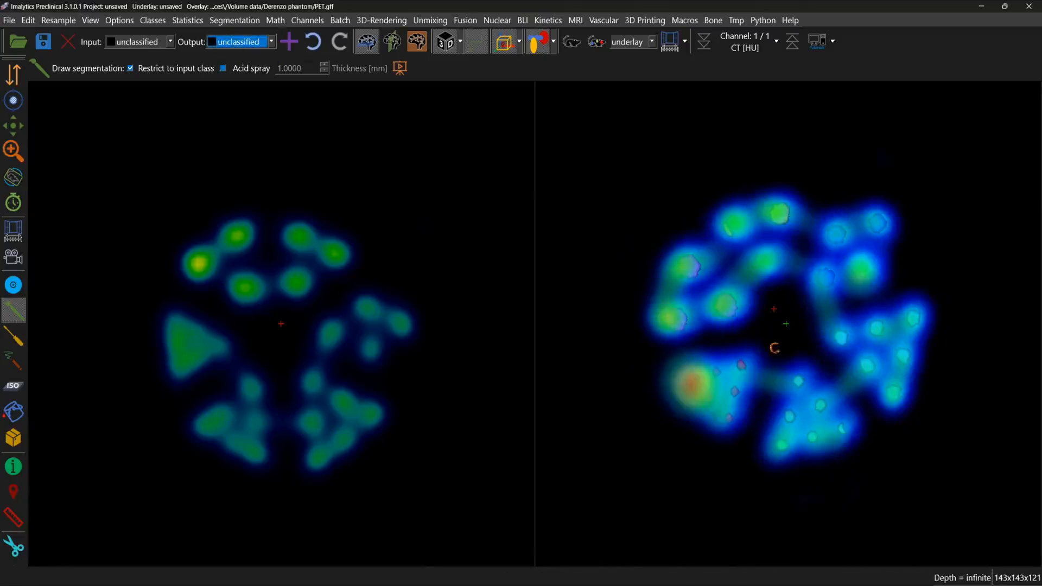
# Step: Make the PET overlay the active layer and inspect the rods and their markers from the side in 3D
pyautogui.moveTo(772, 346)
pyautogui.mouseDown(button='middle')
pyautogui.moveTo(850, 315)
pyautogui.moveTo(817, 356)
pyautogui.mouseUp(button='middle')
pyautogui.press('o')
pyautogui.moveTo(755, 328)
pyautogui.mouseDown(button='middle')
pyautogui.moveTo(911, 242)
pyautogui.moveTo(852, 228)
pyautogui.mouseUp(button='middle')
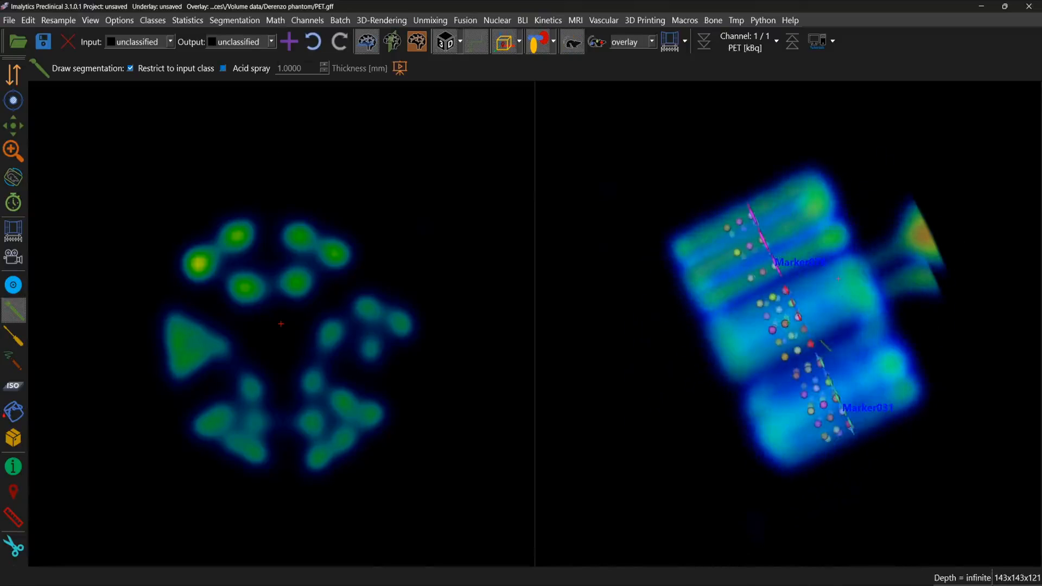
pyautogui.moveTo(839, 278); pyautogui.dragTo(787, 412, button='middle')
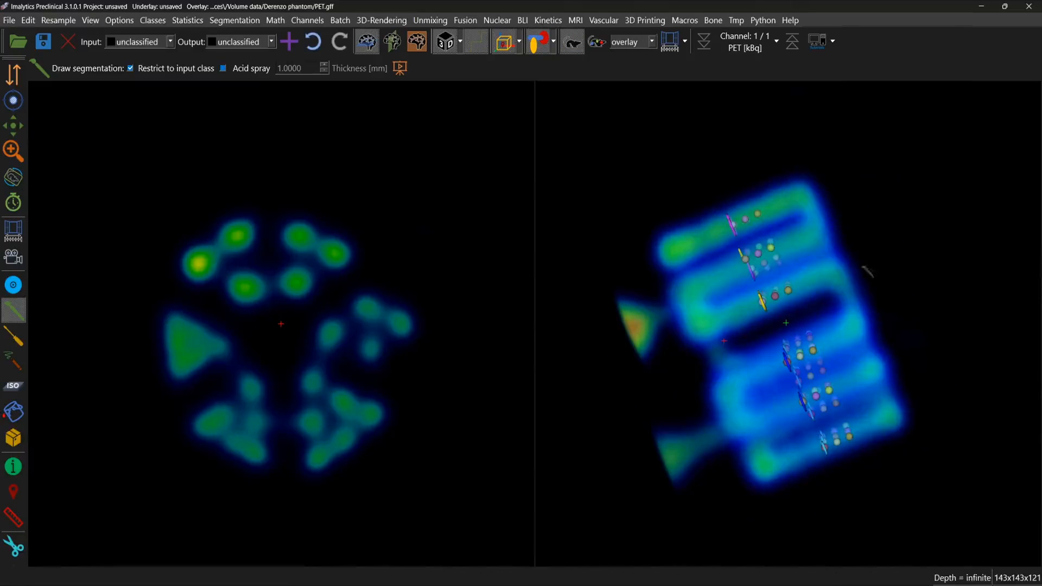
# Step: Examine the PET-filled rods from several sides in 3D and compare the markers with the largest rods in the axial slices
pyautogui.moveTo(871, 236)
pyautogui.mouseDown(button='middle')
pyautogui.moveTo(885, 232)
pyautogui.moveTo(848, 234)
pyautogui.moveTo(824, 251)
pyautogui.moveTo(946, 261)
pyautogui.moveTo(918, 223)
pyautogui.moveTo(867, 191)
pyautogui.moveTo(809, 300)
pyautogui.moveTo(847, 328)
pyautogui.moveTo(917, 318)
pyautogui.moveTo(805, 305)
pyautogui.moveTo(914, 326)
pyautogui.moveTo(786, 335)
pyautogui.moveTo(786, 345)
pyautogui.moveTo(817, 280)
pyautogui.moveTo(826, 225)
pyautogui.moveTo(788, 258)
pyautogui.moveTo(919, 210)
pyautogui.moveTo(900, 191)
pyautogui.moveTo(725, 306)
pyautogui.mouseUp(button='middle')
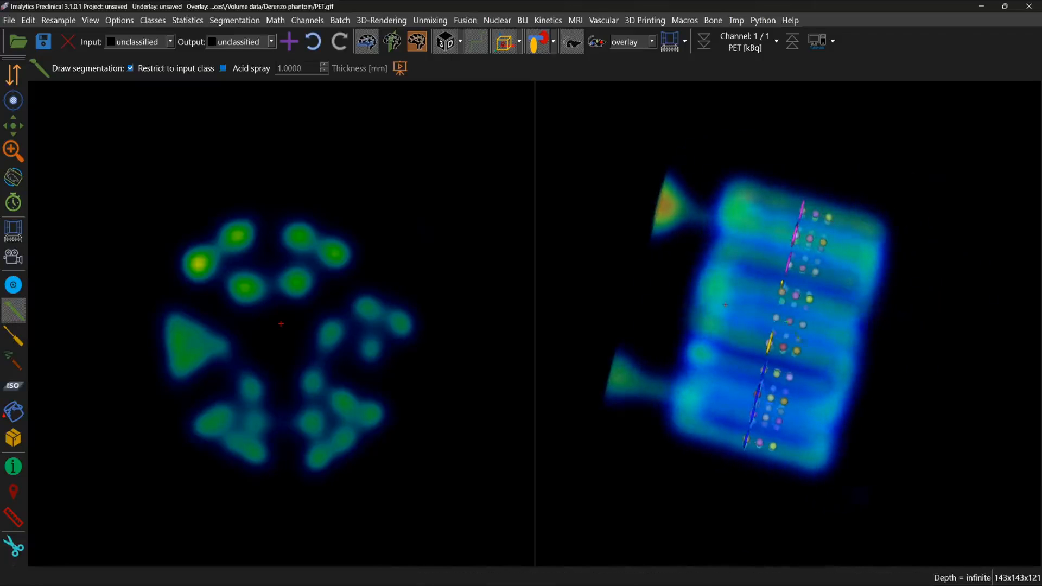
pyautogui.moveTo(829, 224); pyautogui.dragTo(593, 302, button='middle')
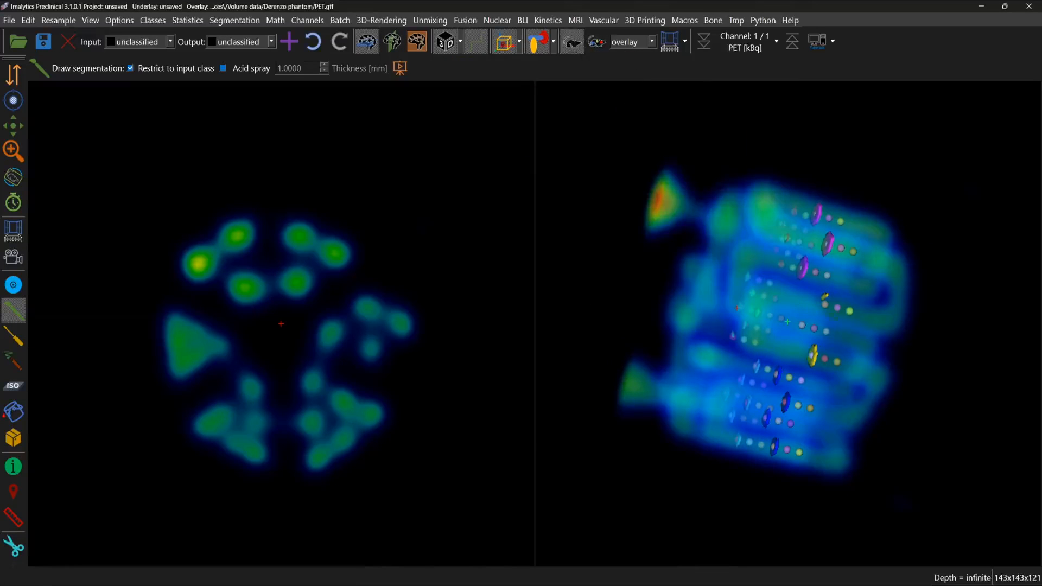
pyautogui.moveTo(776, 308); pyautogui.dragTo(862, 375, button='middle')
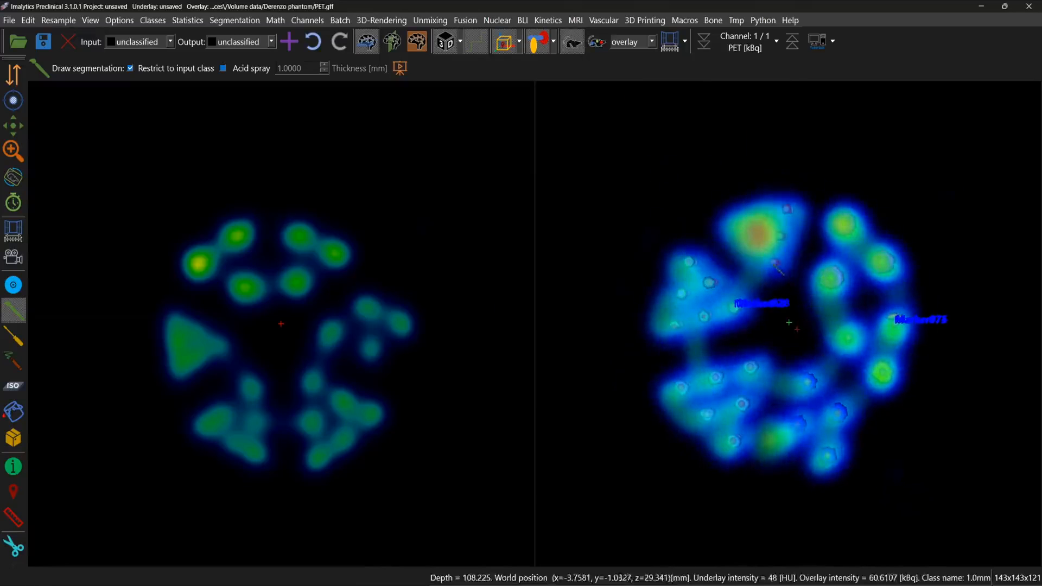
pyautogui.doubleClick(735, 308)
pyautogui.scroll(-4, 406, 339)
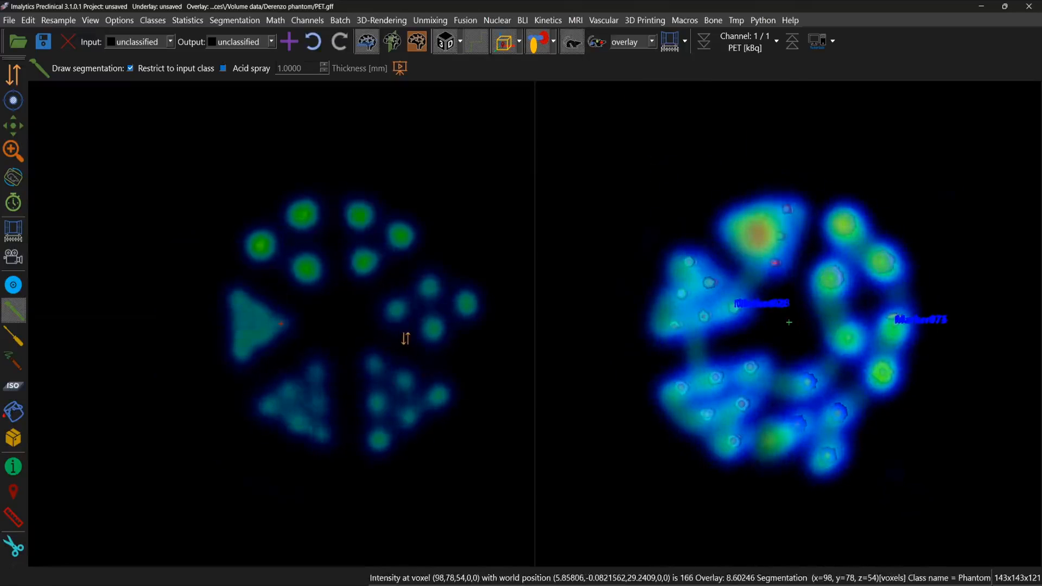
pyautogui.scroll(-3, 405, 338)
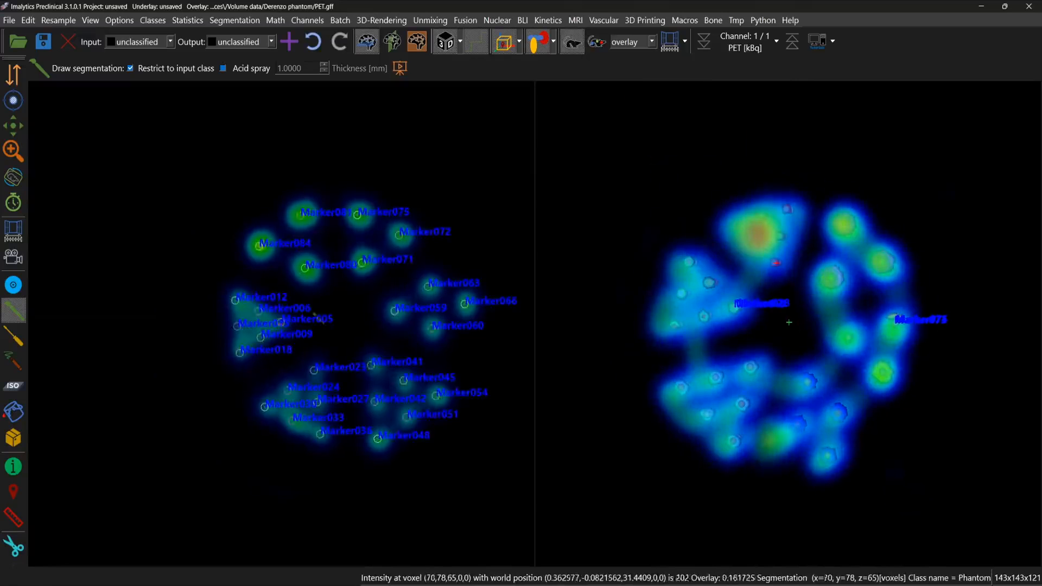
pyautogui.keyDown('ctrl'); pyautogui.scroll(2, 322, 260); pyautogui.keyUp('ctrl')
pyautogui.doubleClick(324, 249)
pyautogui.keyDown('ctrl'); pyautogui.scroll(3, 297, 292); pyautogui.keyUp('ctrl')
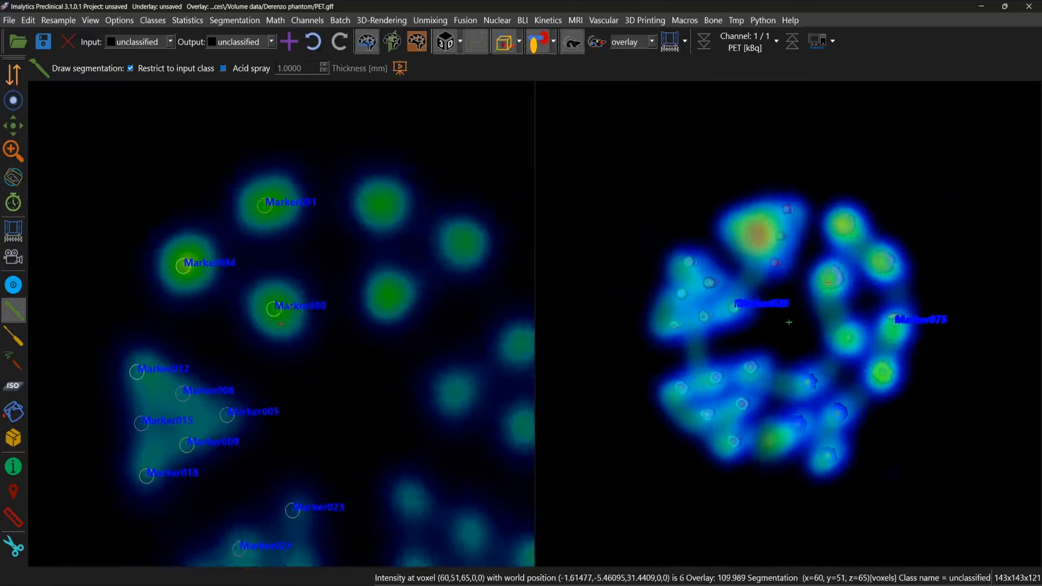
# Step: Show the CT underlay again and set its windowing to the 90% Log Range
pyautogui.click(573, 44)
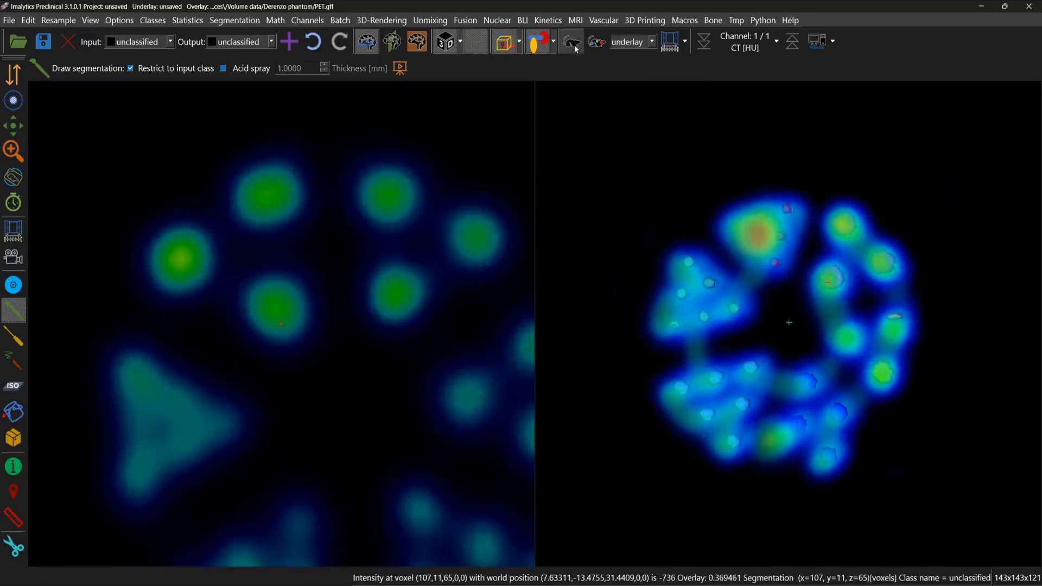
pyautogui.click(573, 44)
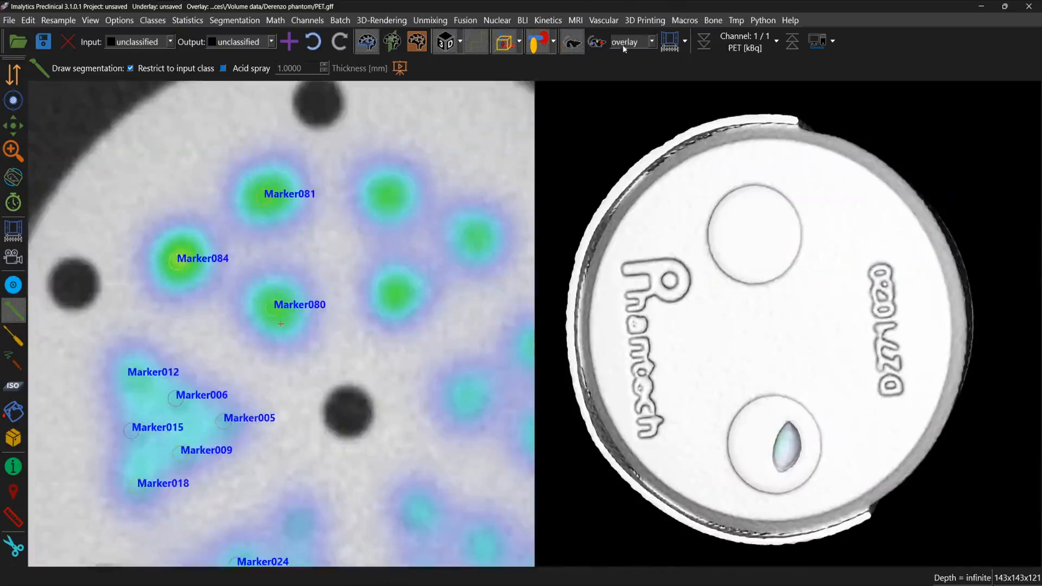
pyautogui.click(669, 46)
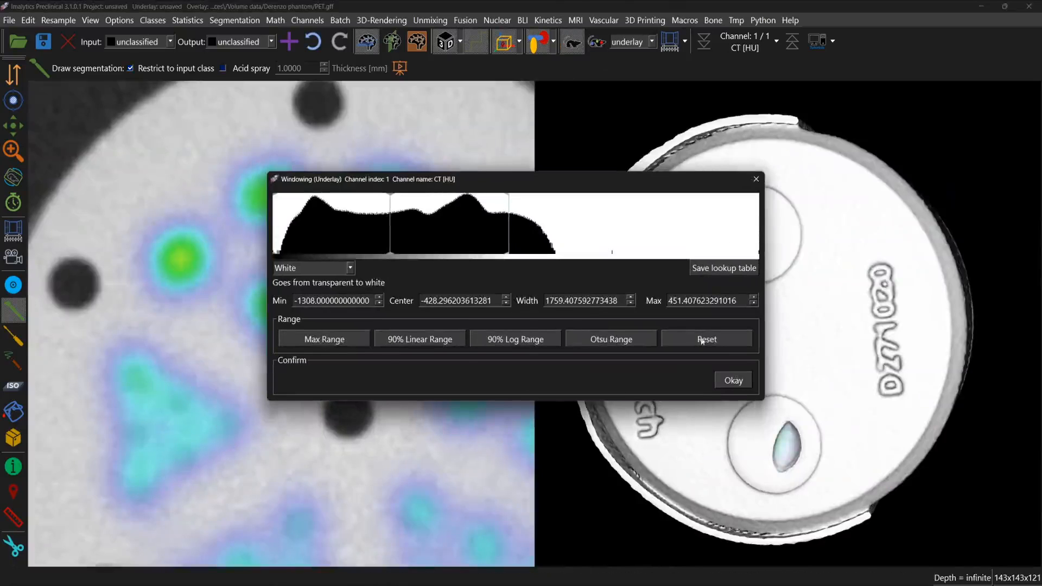
pyautogui.click(492, 343)
pyautogui.click(727, 382)
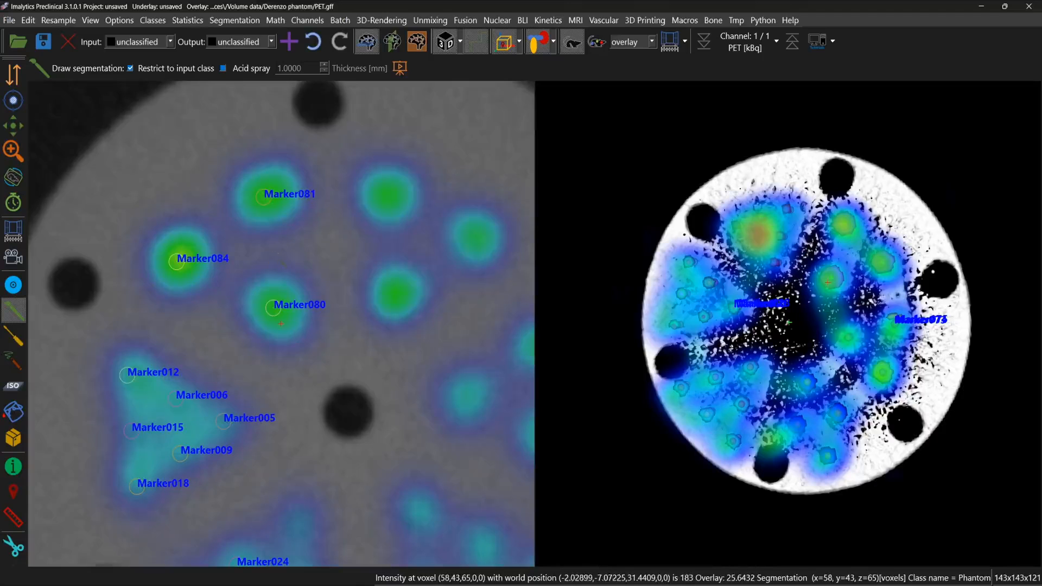
# Step: Undo the phantom analysis to clear its markers and rod classes
pyautogui.scroll(-3, 275, 259)
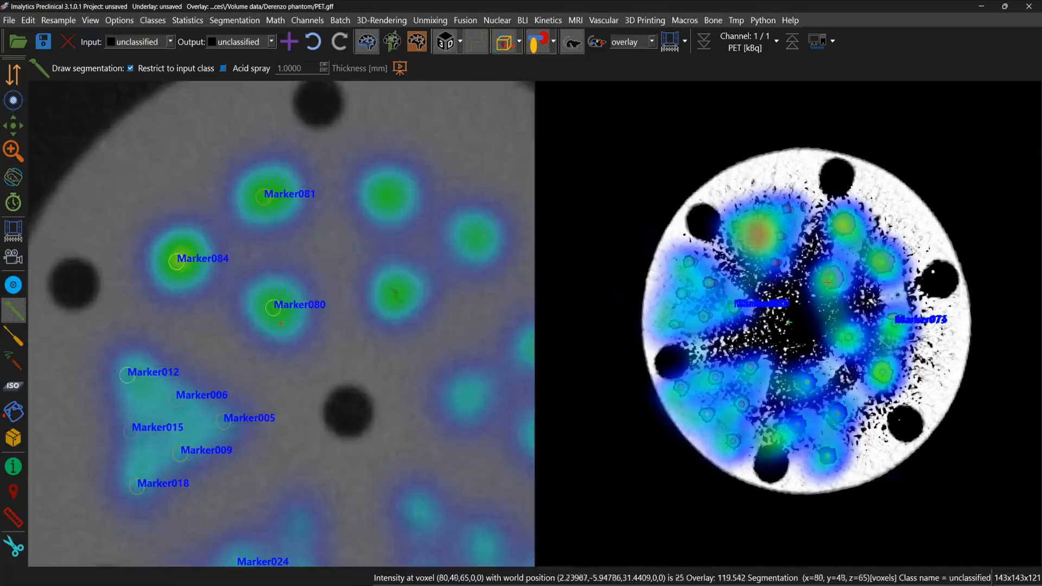
pyautogui.scroll(-3, 280, 323)
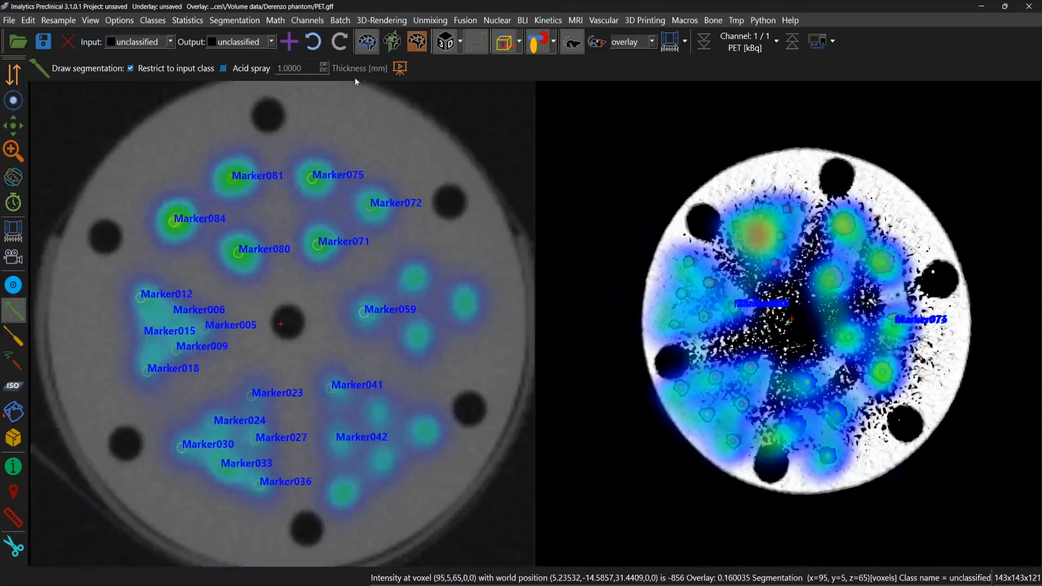
pyautogui.click(313, 43)
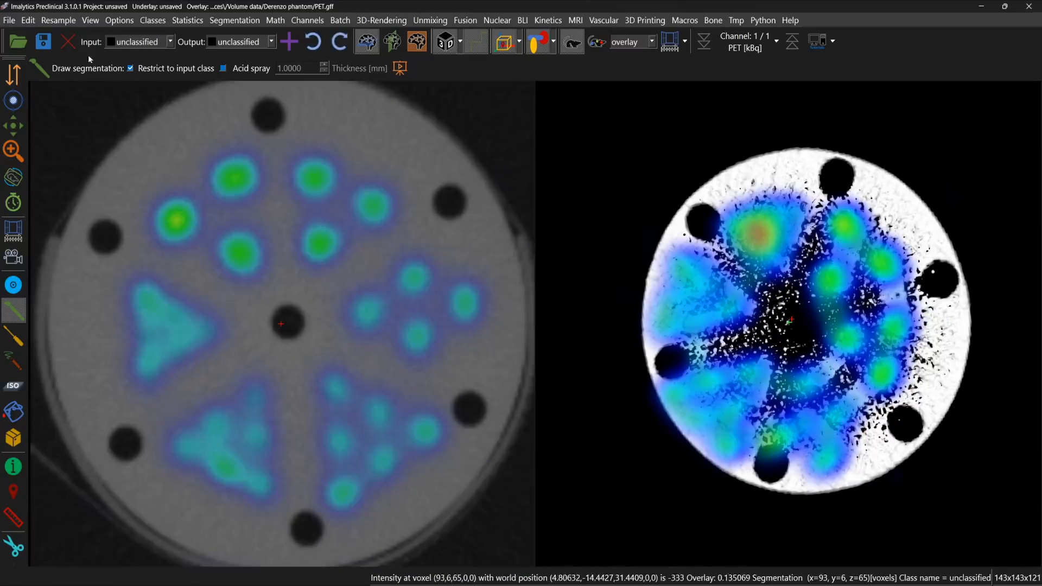
pyautogui.scroll(-3, 344, 286)
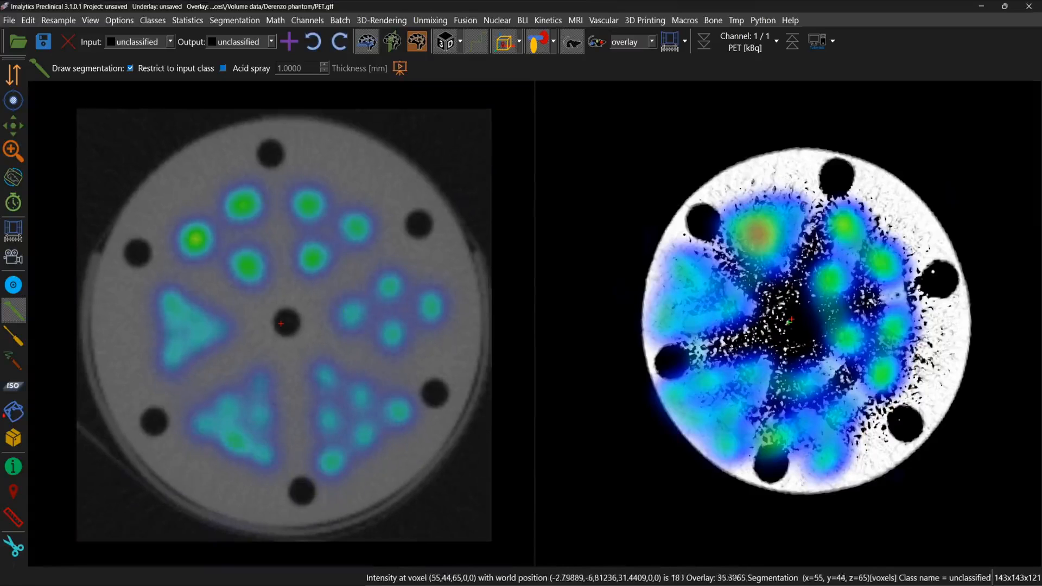
# Step: Read the image information of the PET overlay and the CT underlay to compare their voxel sizes
pyautogui.click(148, 22)
pyautogui.moveTo(119, 21)
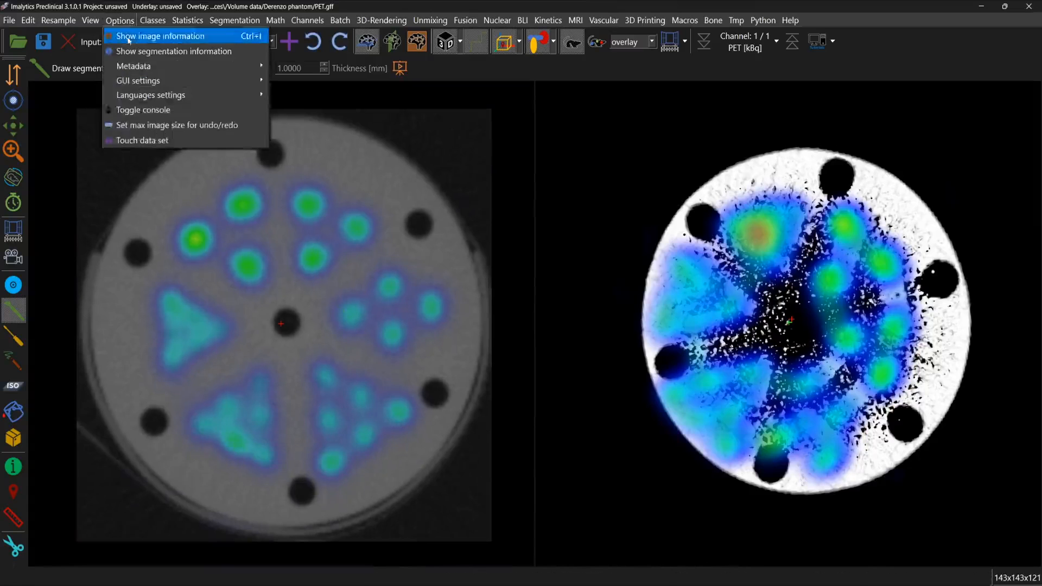
pyautogui.click(146, 34)
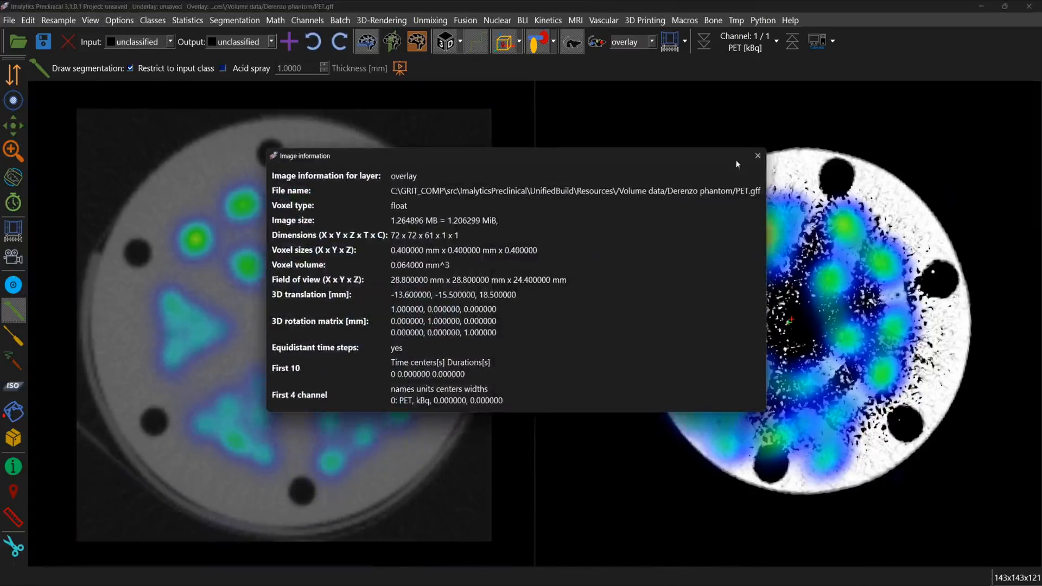
pyautogui.click(757, 156)
pyautogui.scroll(1, 632, 42)
pyautogui.click(120, 21)
pyautogui.click(125, 35)
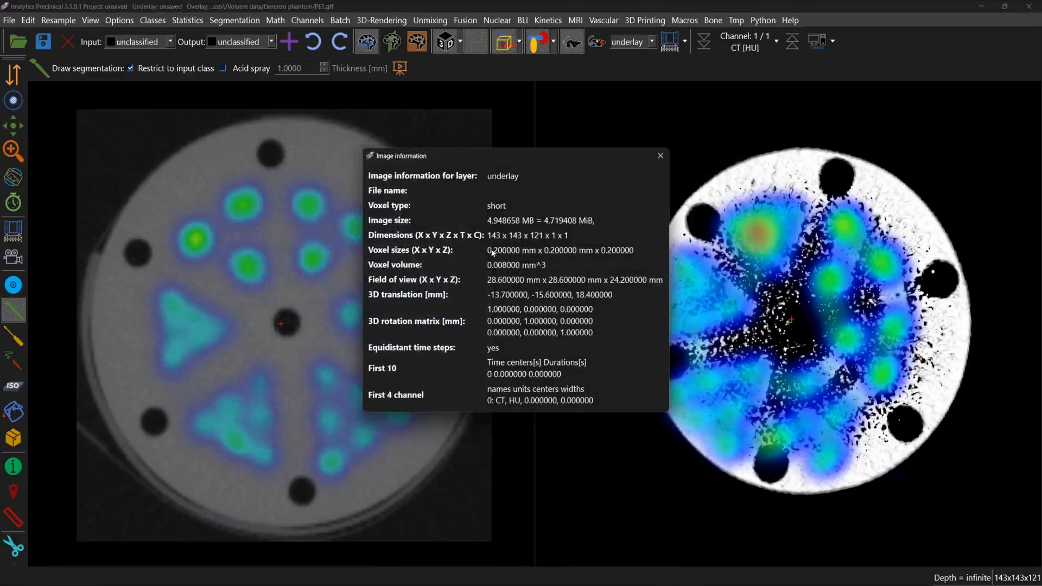
pyautogui.click(661, 156)
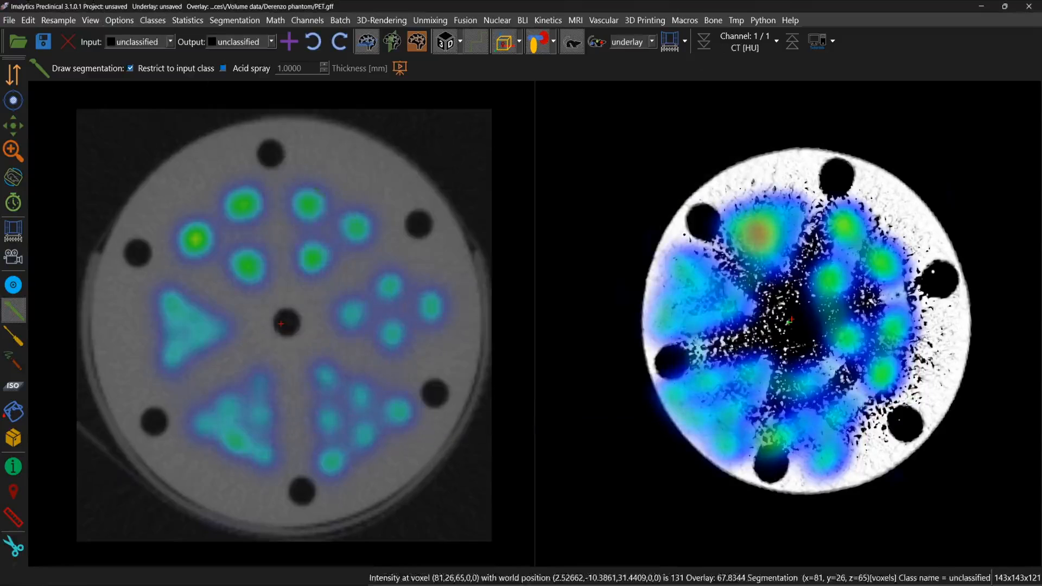
# Step: Down-sample the CT underlay by 2 and check its voxel size in the image information
pyautogui.click(65, 22)
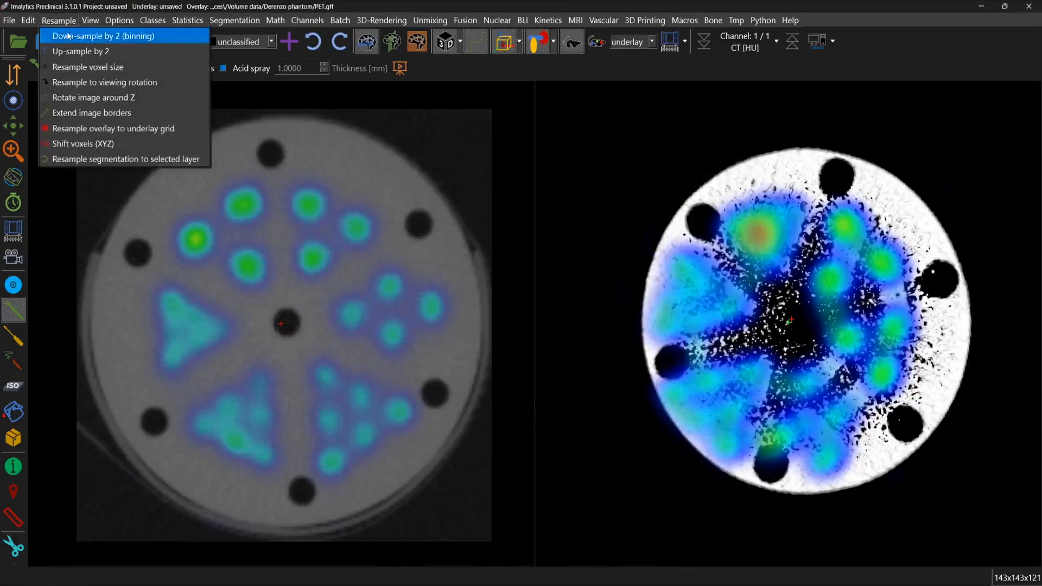
pyautogui.click(69, 36)
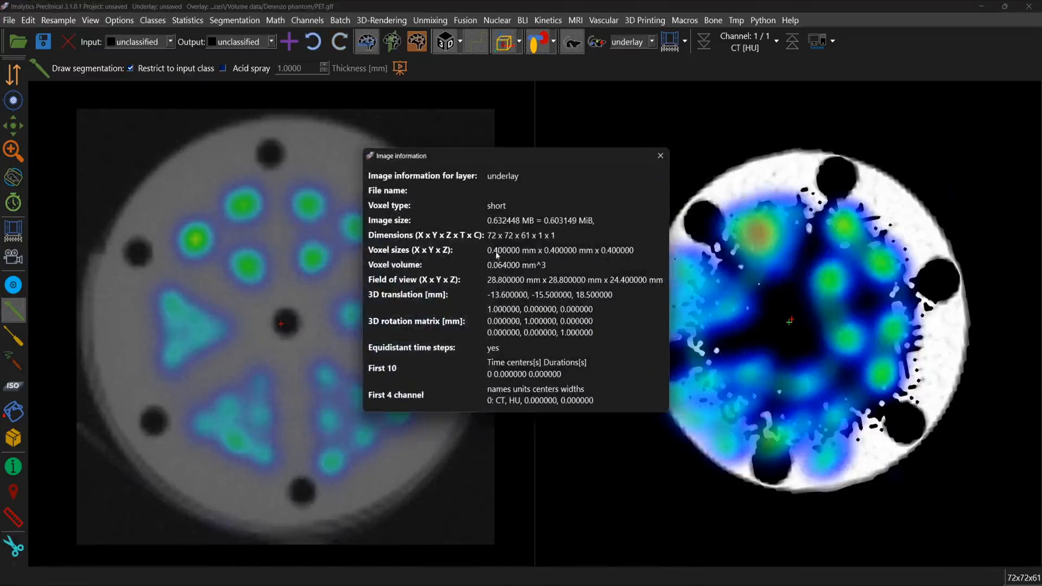
pyautogui.click(661, 156)
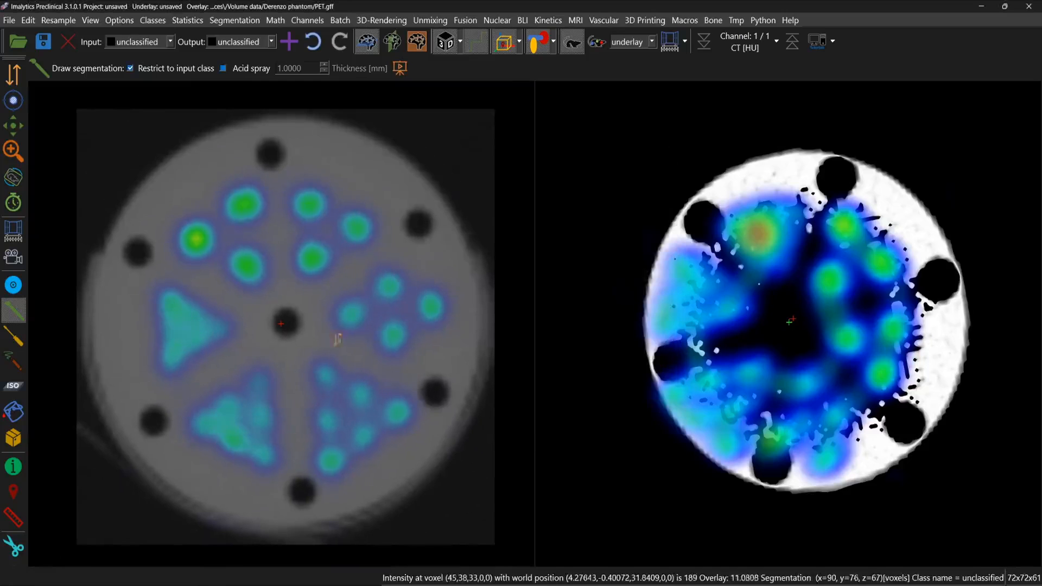
# Step: Try to run the phantom analysis on the down-sampled CT with phantom model D271020
pyautogui.click(499, 22)
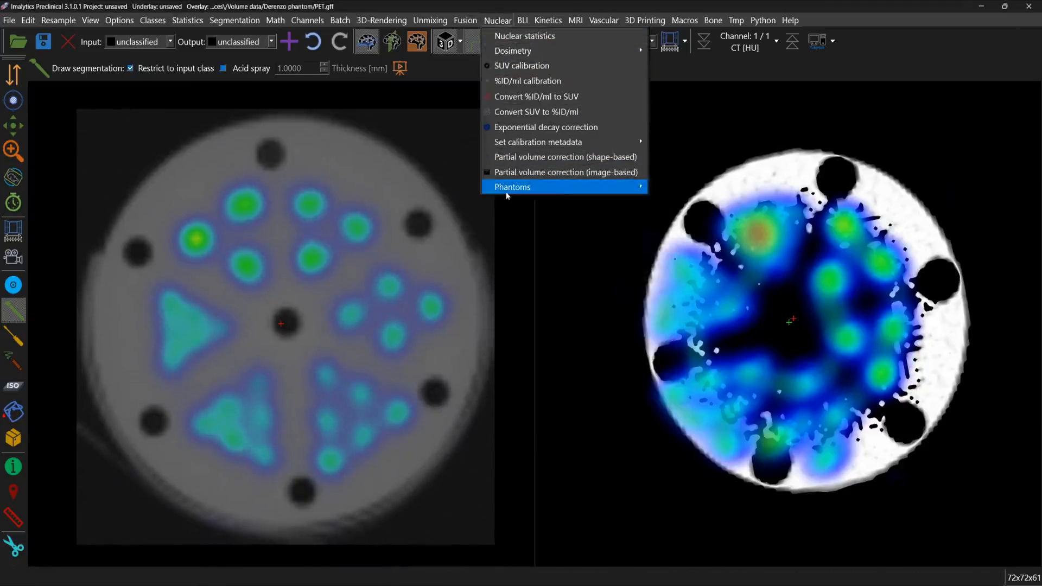
pyautogui.moveTo(506, 187)
pyautogui.click(701, 205)
pyautogui.click(489, 291)
pyautogui.click(505, 316)
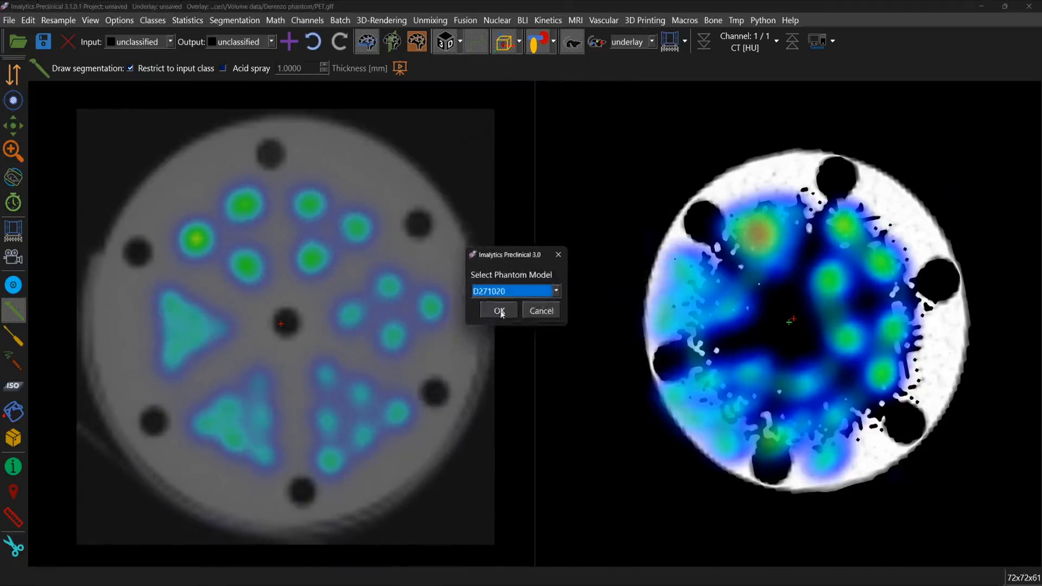
pyautogui.click(498, 311)
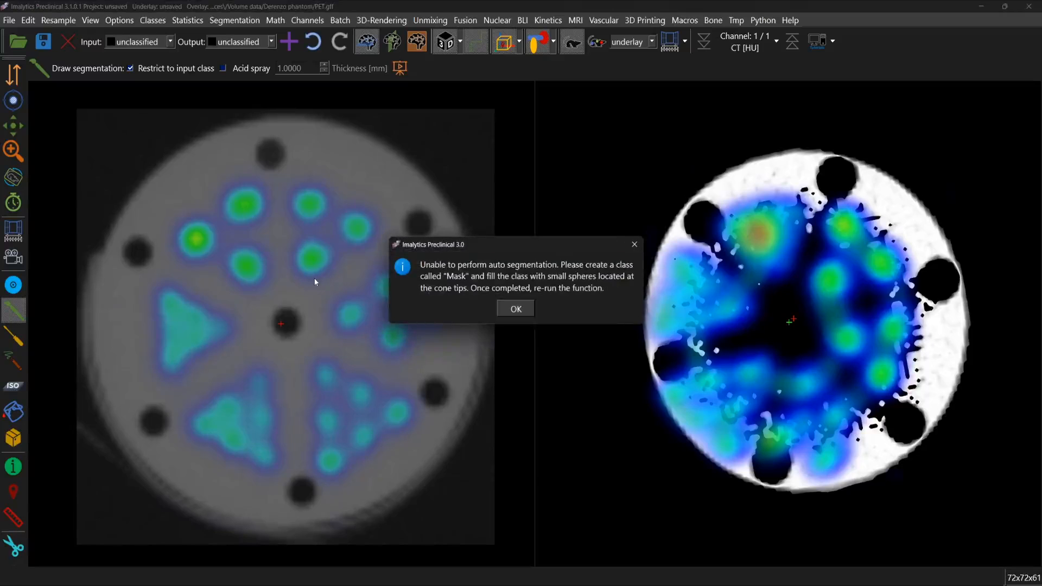
pyautogui.moveTo(503, 239); pyautogui.dragTo(331, 213)
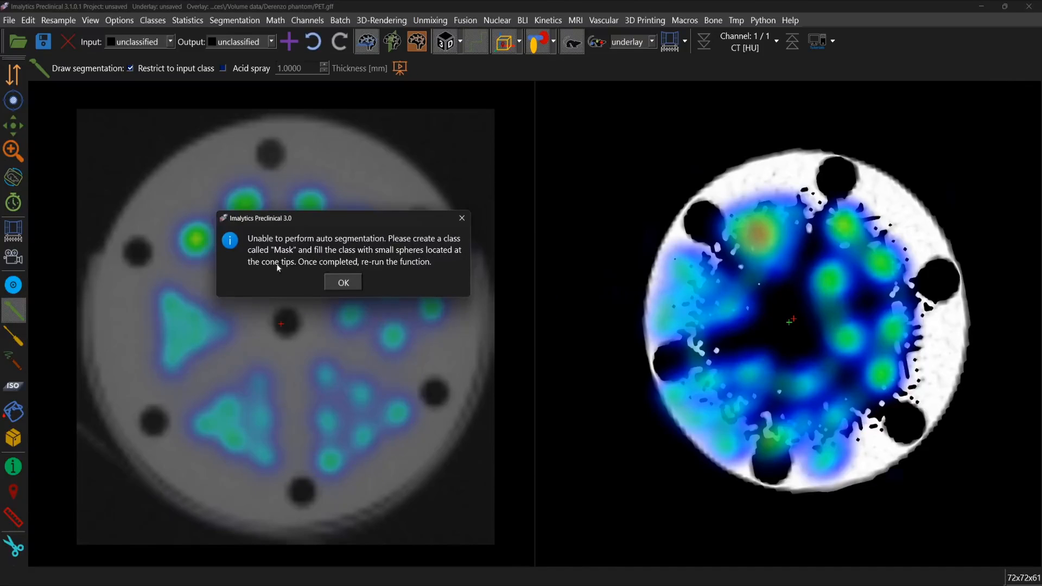
pyautogui.click(350, 282)
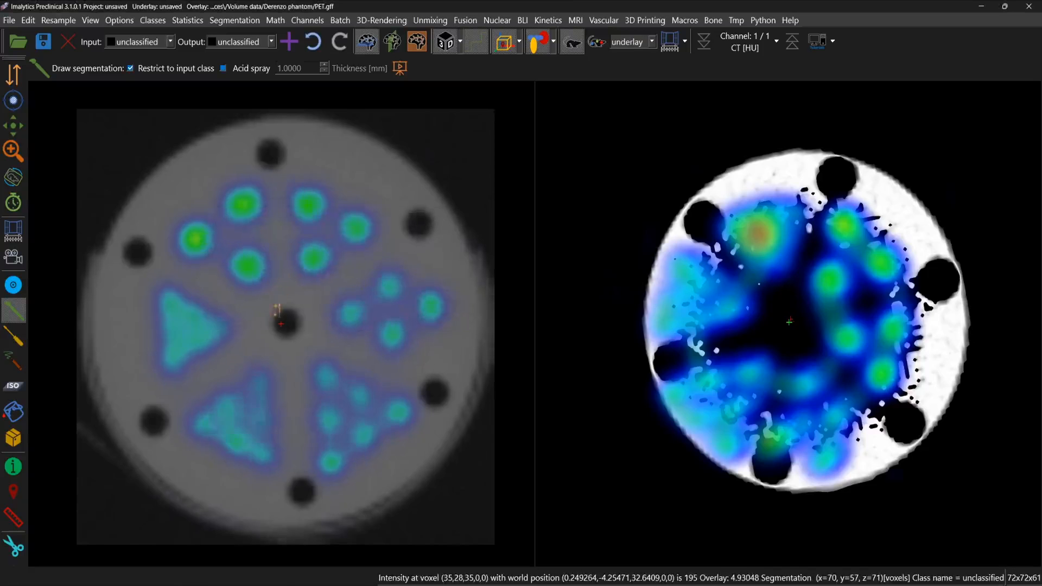
# Step: Go to the axial slice showing the cone tips along the phantom's rim and turn off image interpolation
pyautogui.moveTo(277, 310); pyautogui.dragTo(313, 365, button='right')
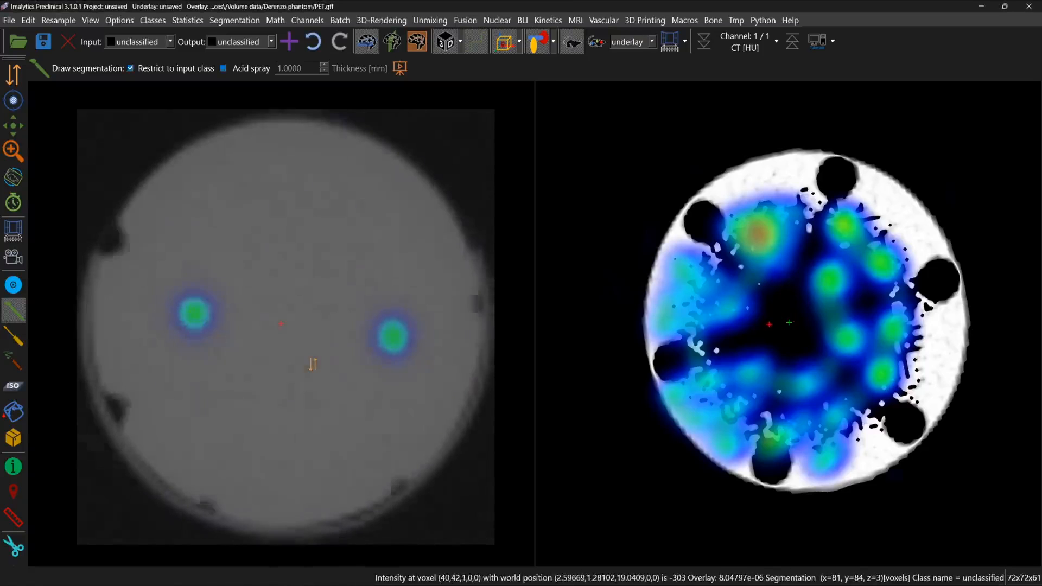
pyautogui.scroll(6, 313, 364)
pyautogui.scroll(-1, 313, 363)
pyautogui.scroll(1, 312, 363)
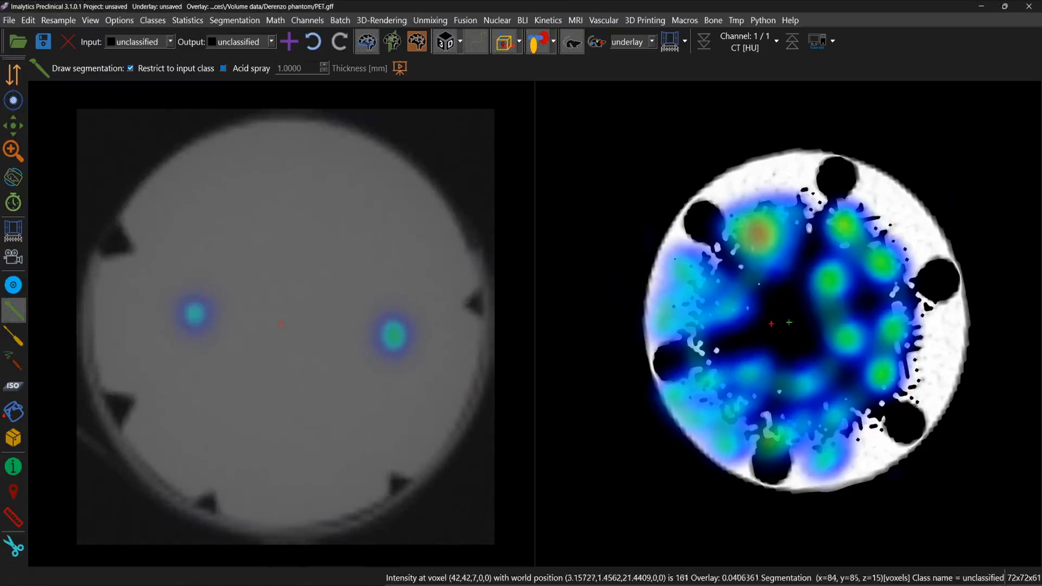
pyautogui.click(479, 47)
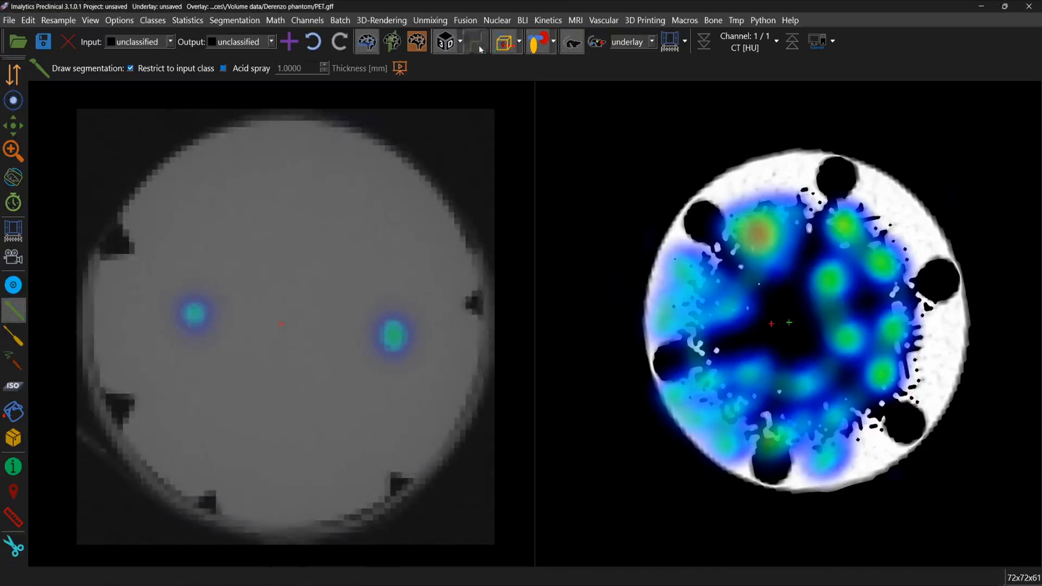
pyautogui.scroll(-1, 419, 325)
pyautogui.scroll(1, 419, 326)
pyautogui.scroll(-2, 419, 326)
pyautogui.scroll(2, 419, 325)
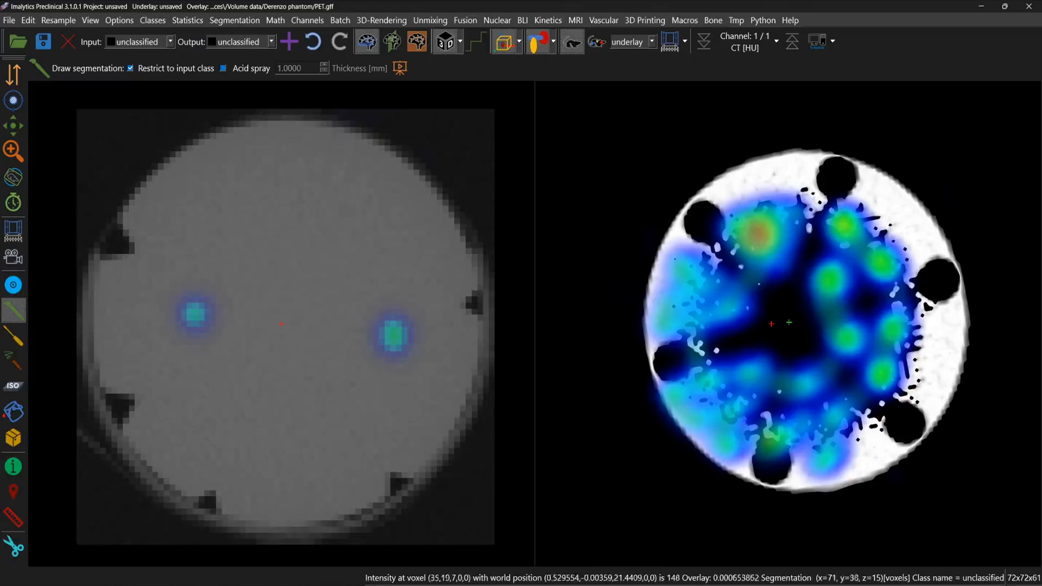
# Step: Create a new output class named Mask
pyautogui.click(239, 42)
pyautogui.click(294, 48)
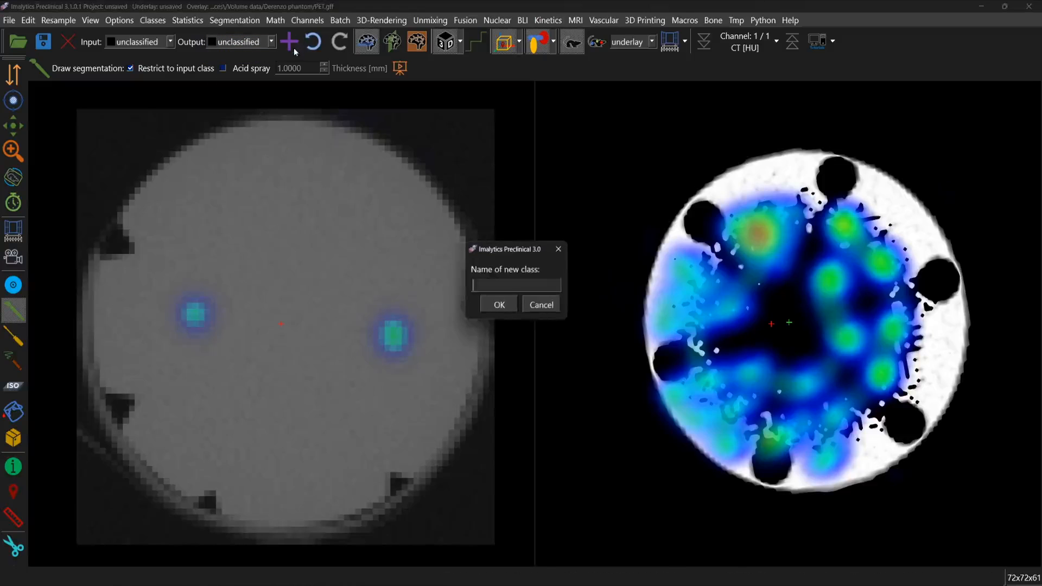
pyautogui.write('Mask')
pyautogui.press('Return')
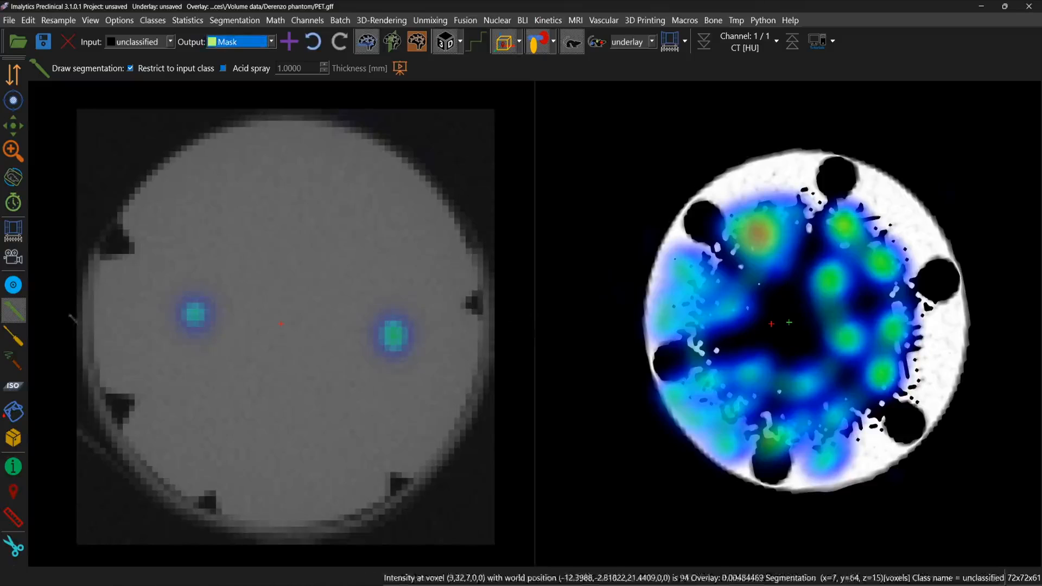
# Step: Create a spherical region 2 mm in diameter in the Mask class at the cone tip on the phantom's right rim
pyautogui.click(15, 338)
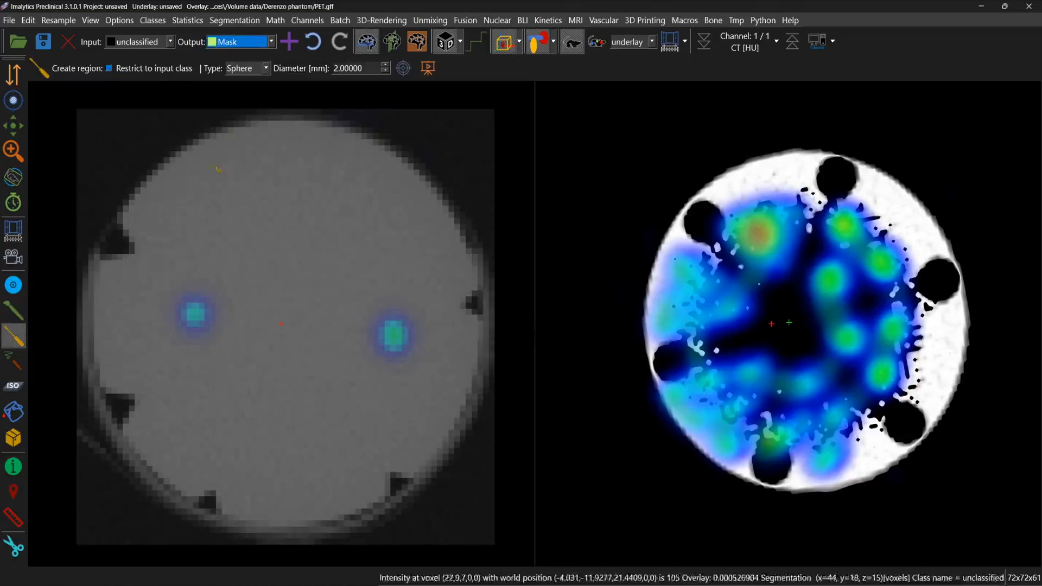
pyautogui.click(250, 69)
pyautogui.click(242, 80)
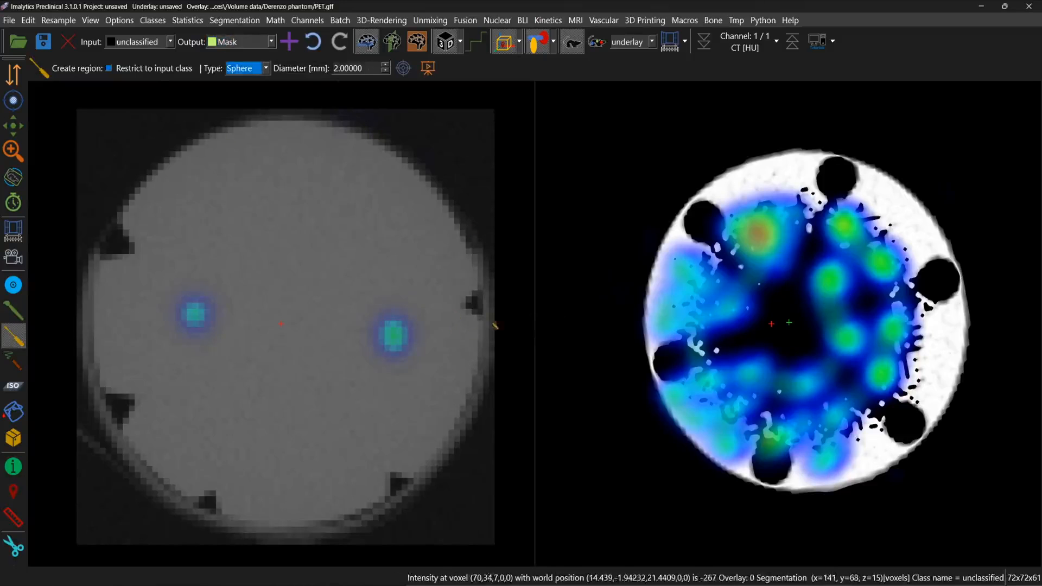
pyautogui.middleClick(465, 305)
pyautogui.scroll(5, 287, 335)
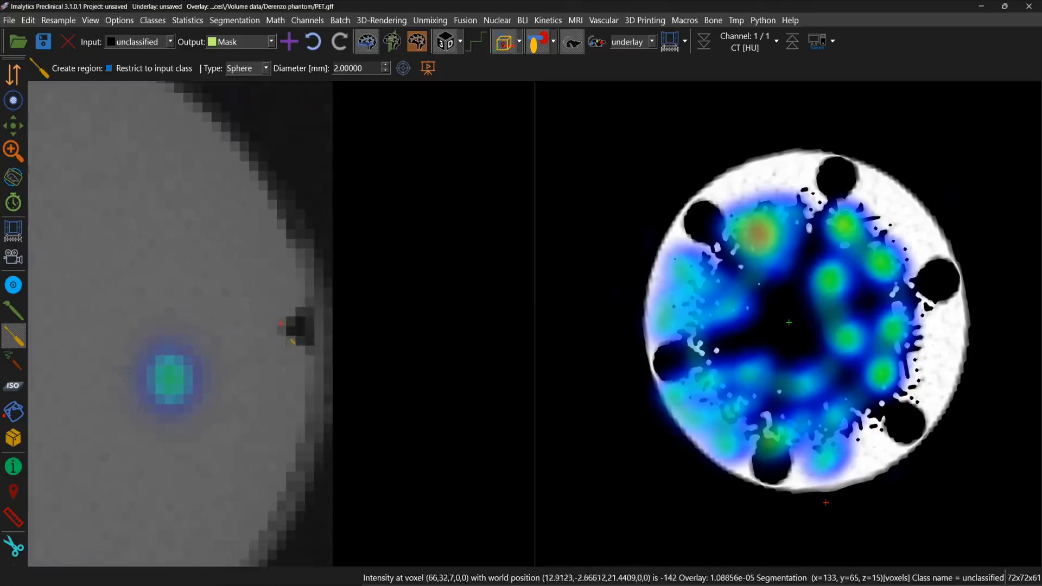
pyautogui.click(285, 328)
pyautogui.scroll(-1, 277, 371)
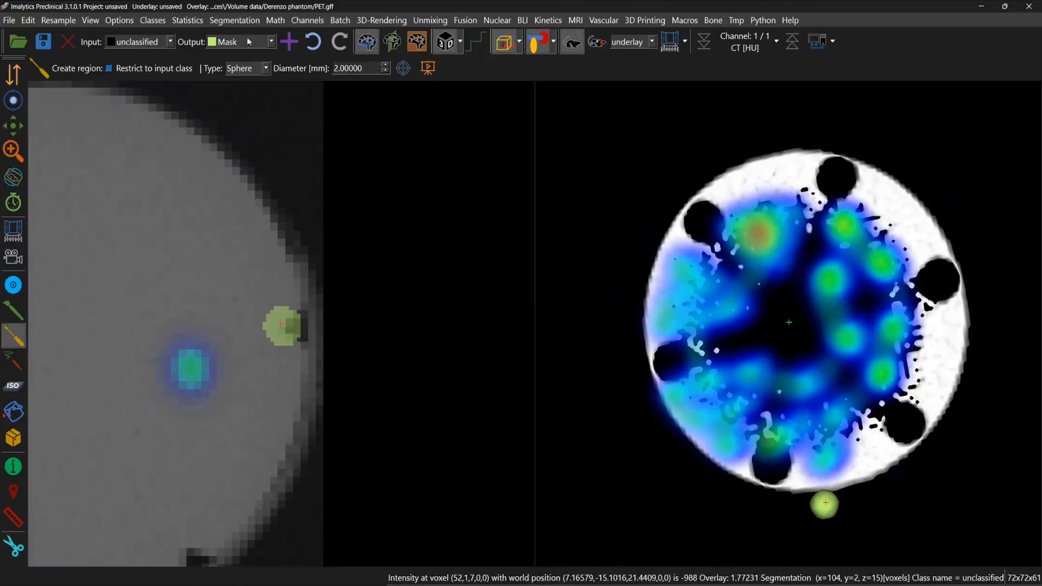
# Step: Mark the other four cone tips along the phantom's lower and left rim with 2 mm Mask spheres
pyautogui.middleClick(189, 542)
pyautogui.click(274, 330)
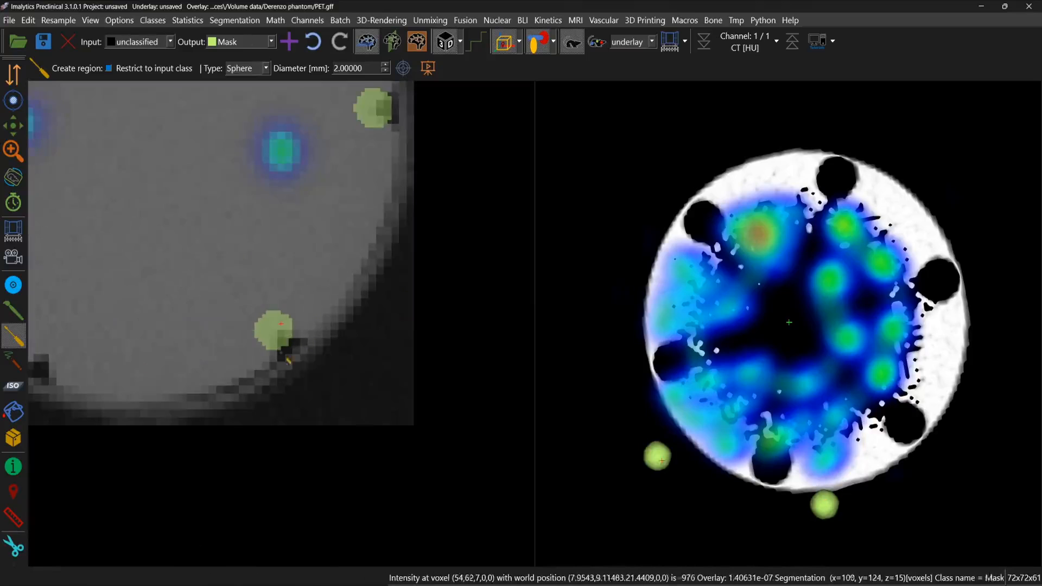
pyautogui.middleClick(58, 351)
pyautogui.click(268, 331)
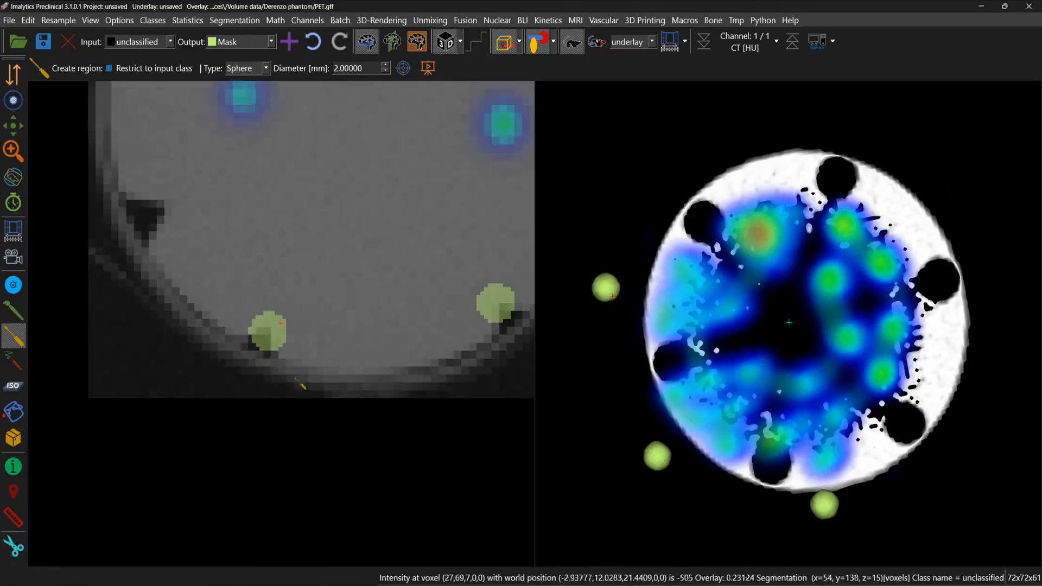
pyautogui.middleClick(396, 175)
pyautogui.click(278, 325)
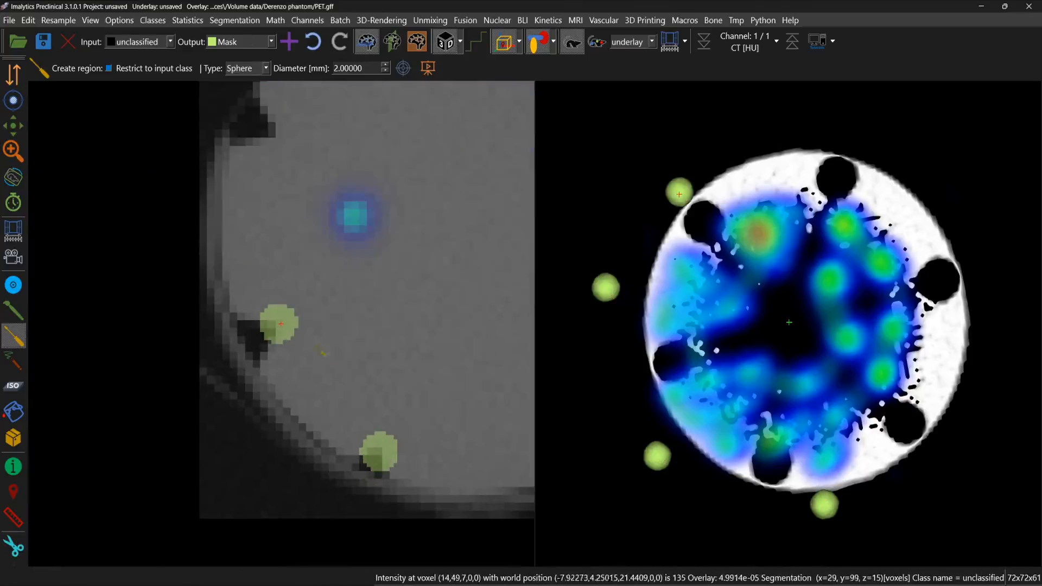
pyautogui.click(275, 134)
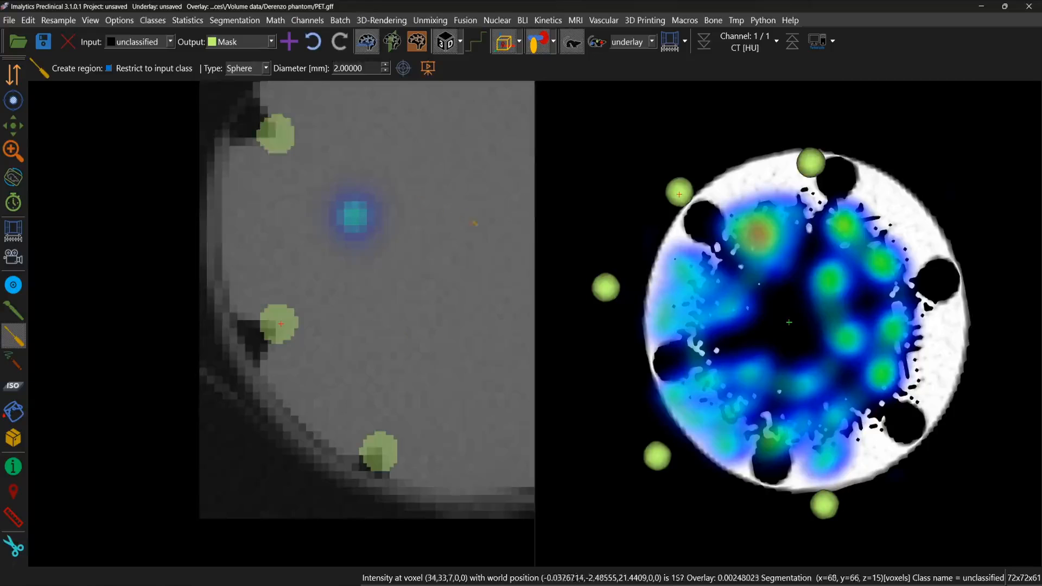
pyautogui.scroll(-4, 474, 223)
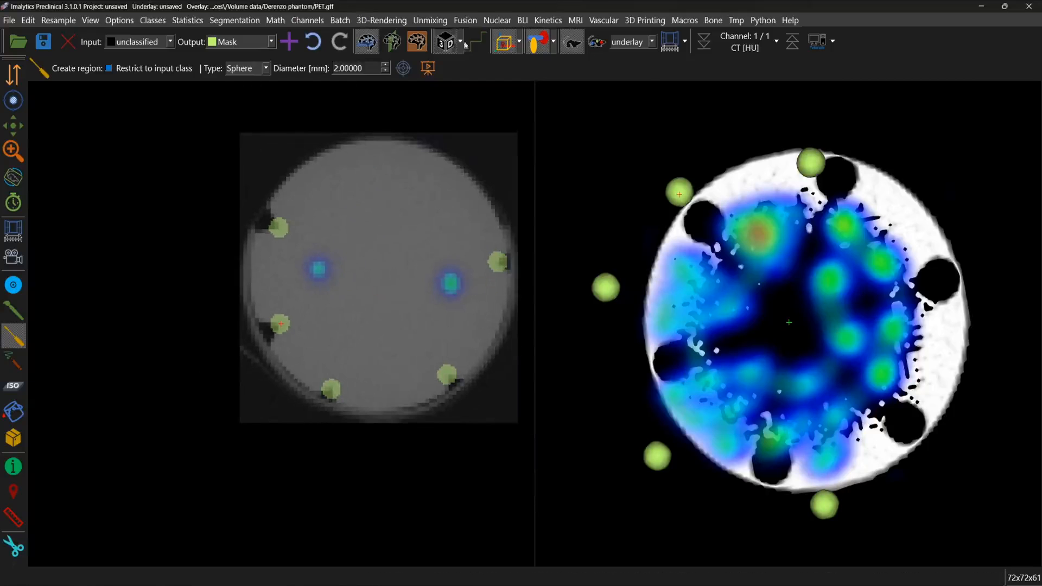
# Step: Run the SPECT phantom analysis with phantom model D271020 and acknowledge the alignment notice
pyautogui.click(497, 20)
pyautogui.moveTo(575, 187)
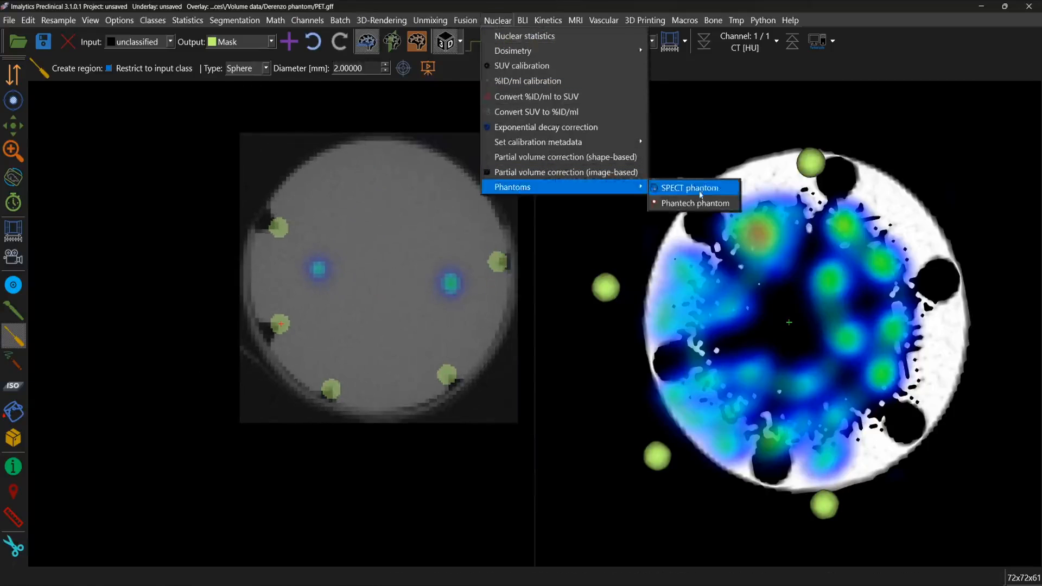
pyautogui.click(689, 188)
pyautogui.click(491, 292)
pyautogui.click(497, 304)
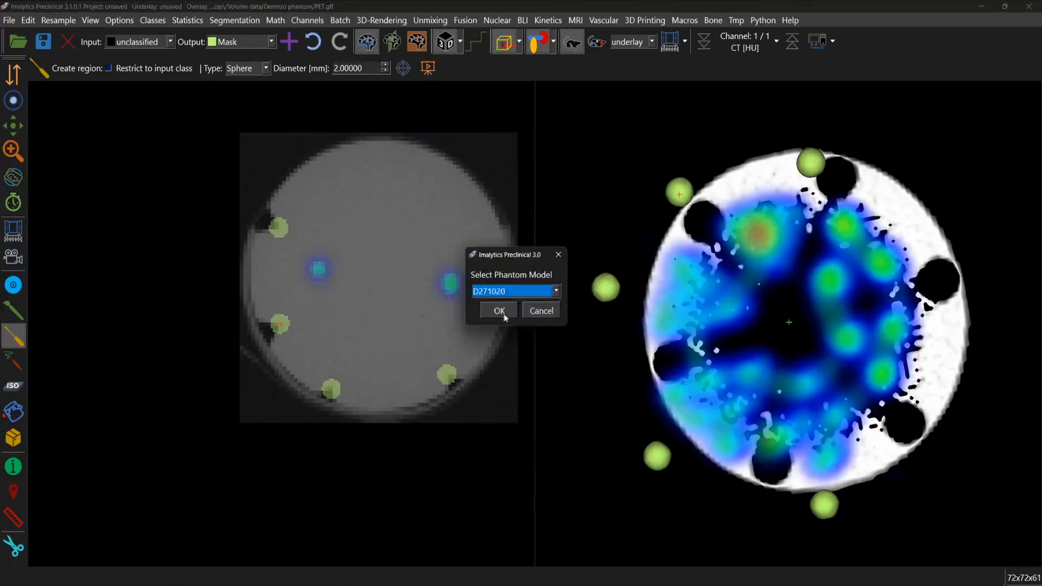
pyautogui.click(499, 311)
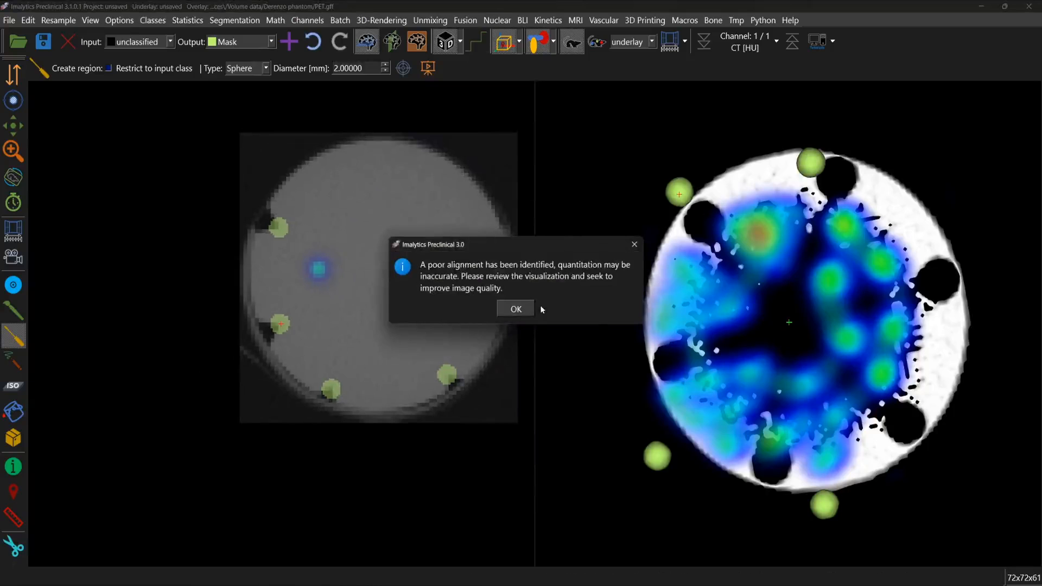
pyautogui.moveTo(550, 242); pyautogui.dragTo(388, 210)
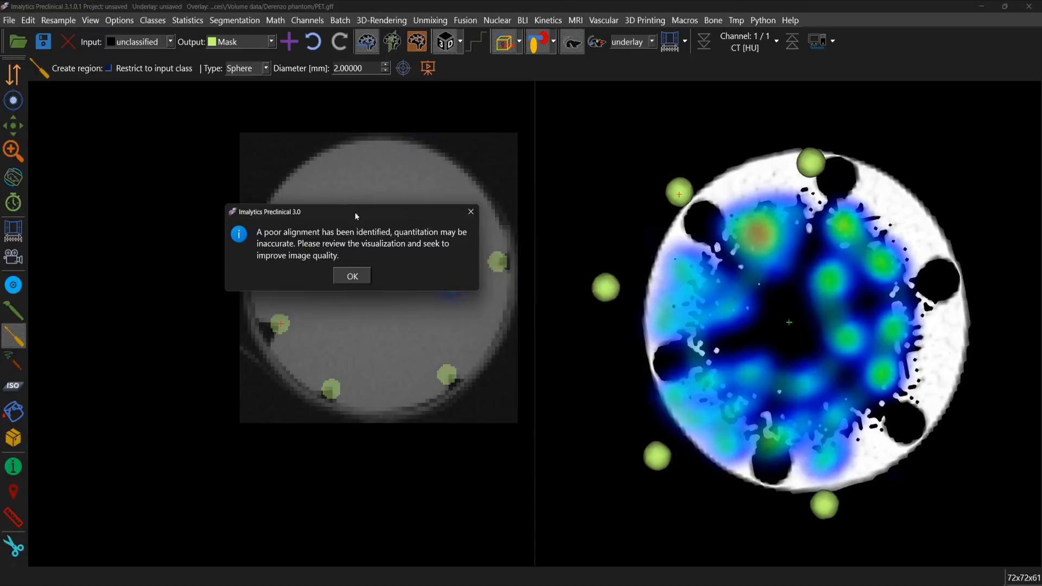
pyautogui.moveTo(355, 216); pyautogui.dragTo(664, 198)
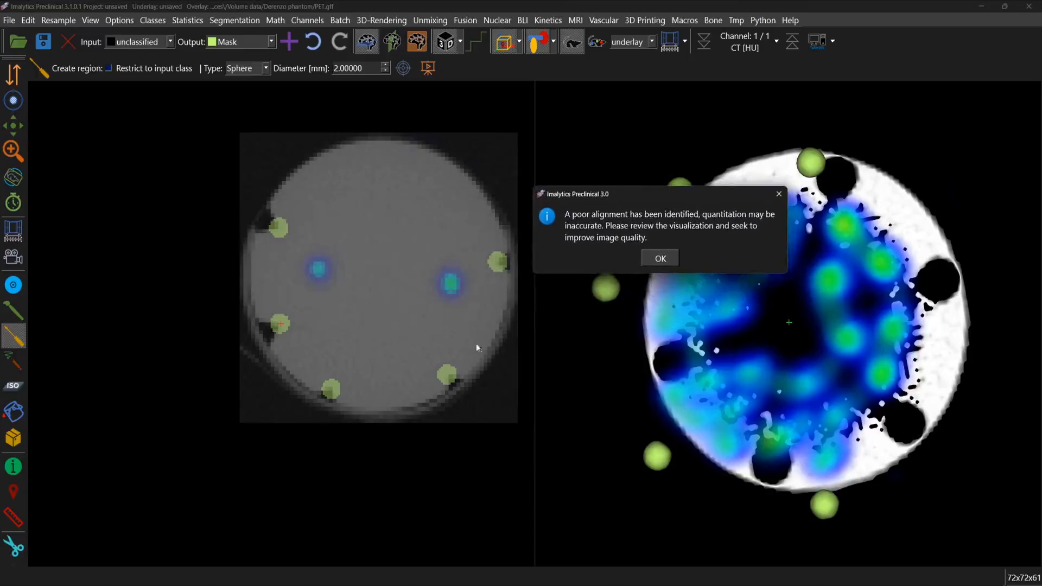
pyautogui.click(660, 259)
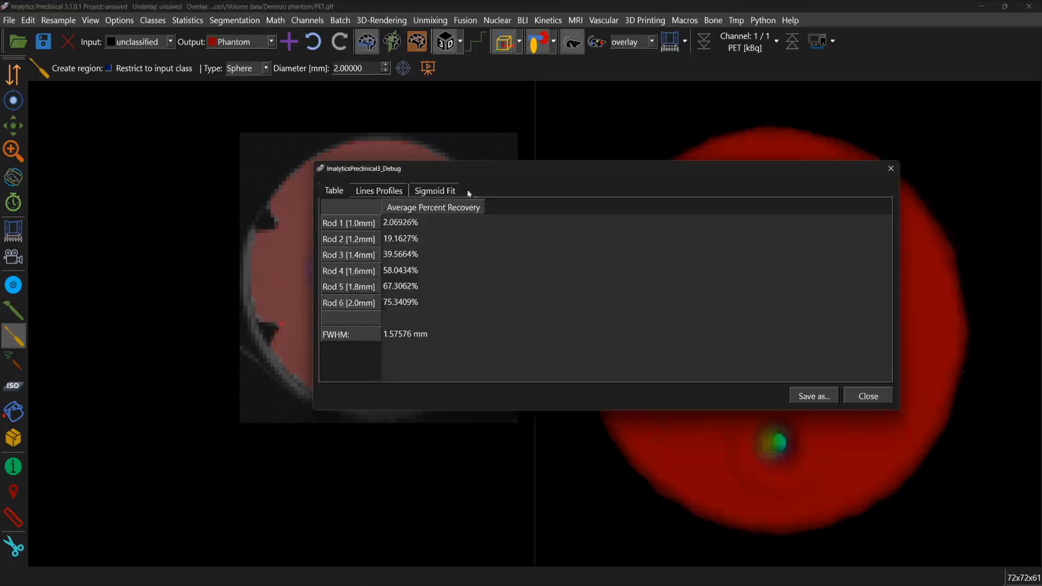
# Step: Review the FWHM, line profiles and sigmoid fit in the phantom results, and close them
pyautogui.moveTo(453, 169); pyautogui.dragTo(593, 98)
pyautogui.click(533, 268)
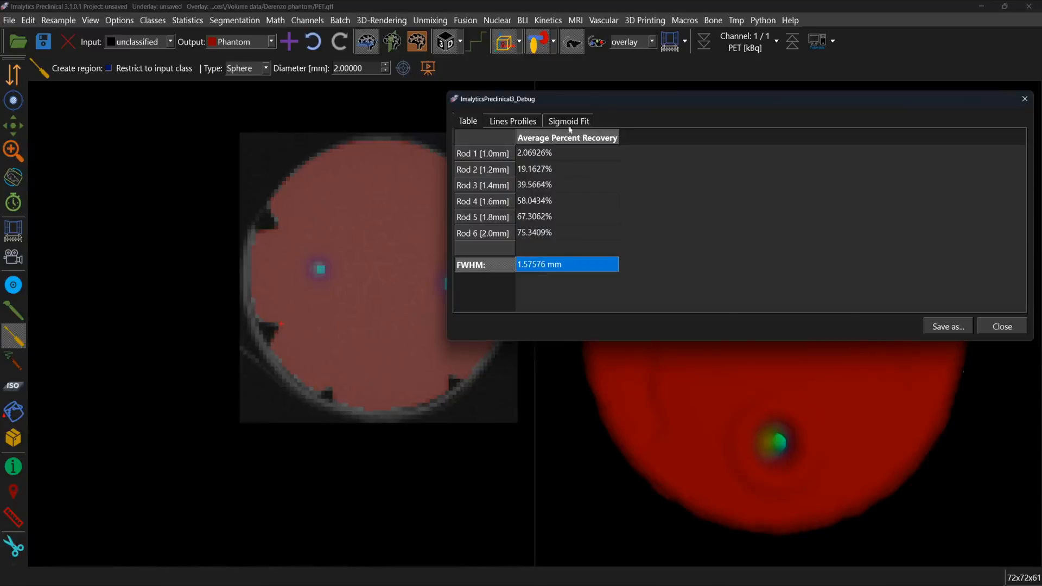
pyautogui.click(506, 123)
pyautogui.click(578, 122)
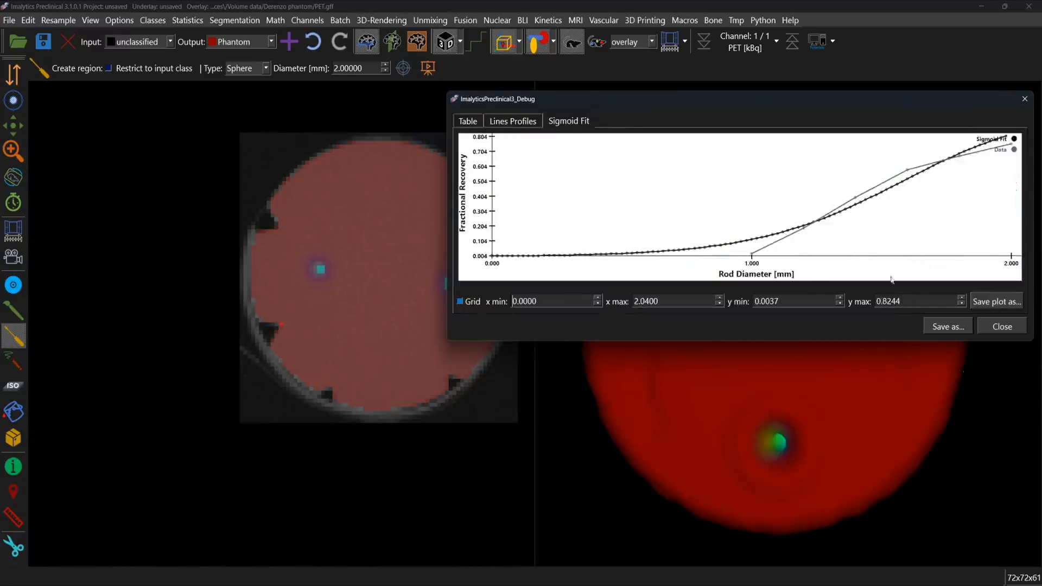
pyautogui.click(1003, 327)
# Step: Inspect how the Phantom class fits the down-sampled CT across the axial slices
pyautogui.scroll(5, 376, 313)
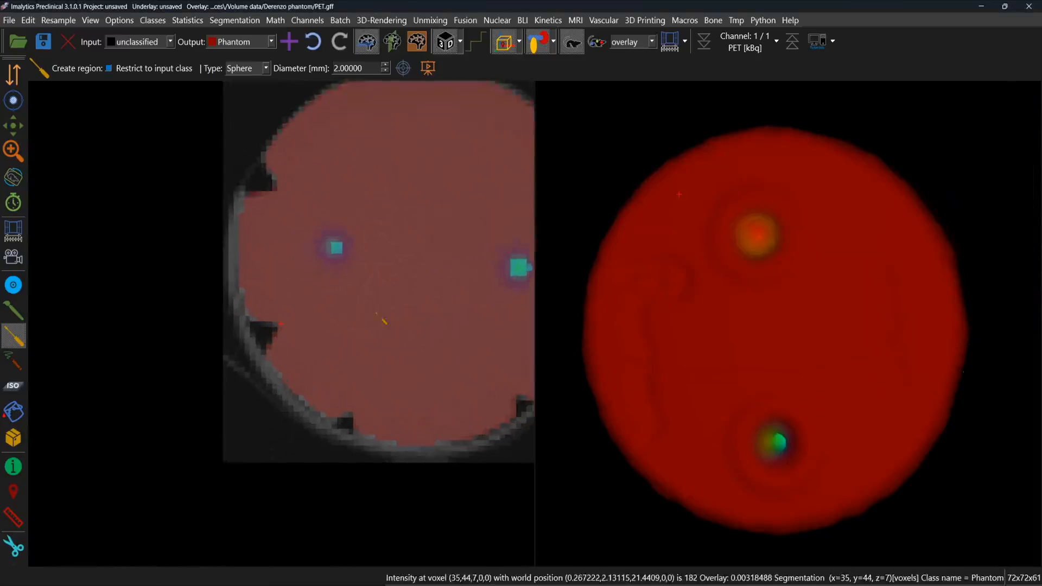
pyautogui.scroll(-2, 377, 313)
pyautogui.moveTo(507, 231); pyautogui.dragTo(394, 278, button='middle')
pyautogui.moveTo(289, 317); pyautogui.dragTo(288, 323, button='right')
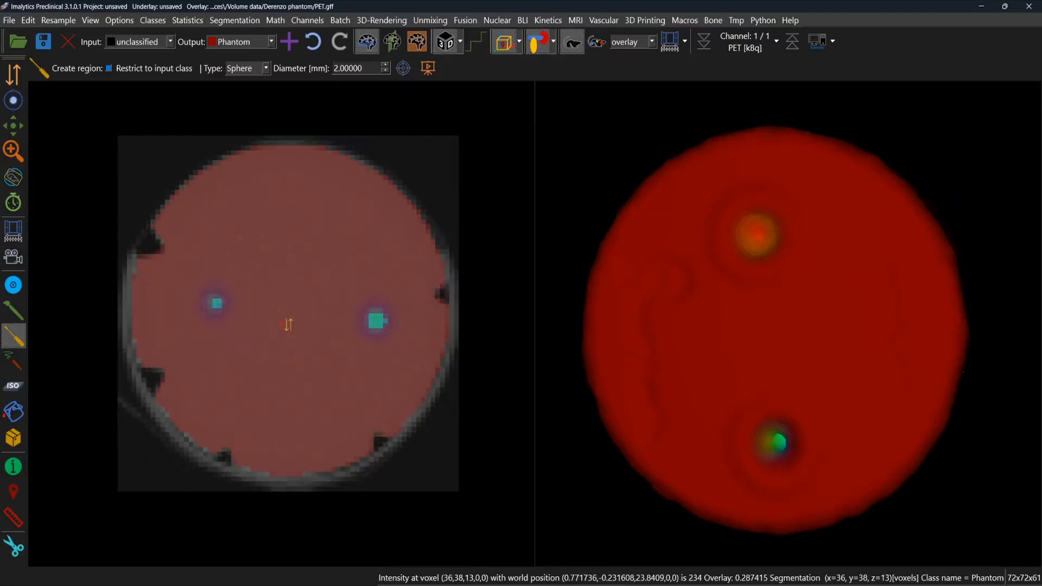